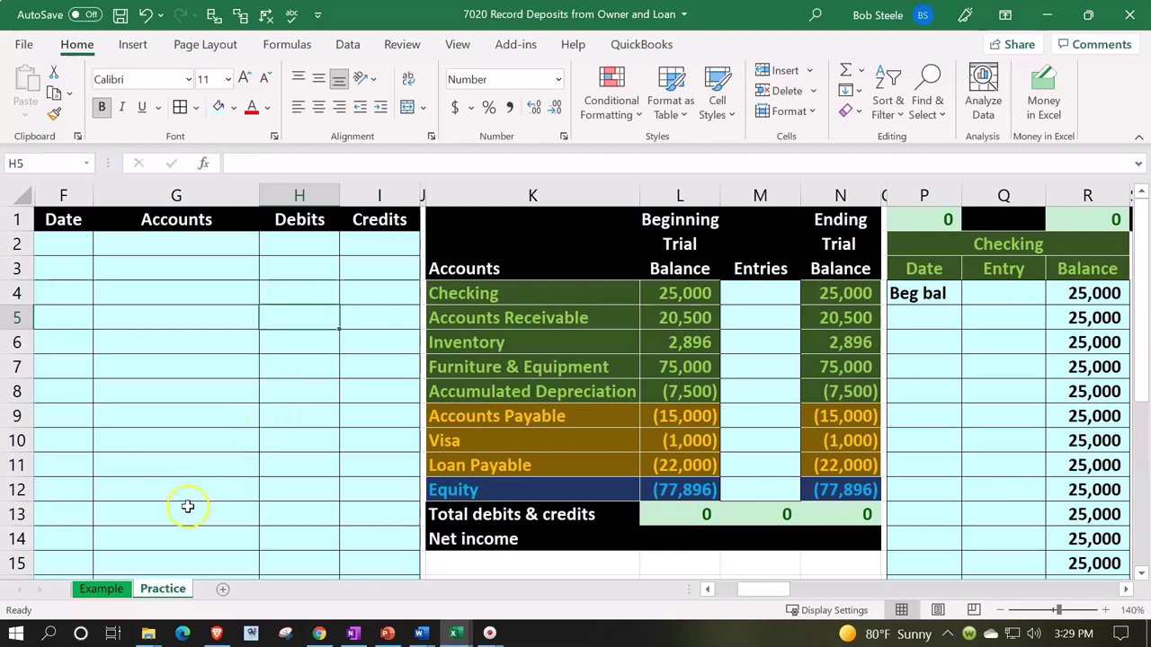
View the Example sheet's entries: Checking 140,000, Loan Payable (72,000), Owner Investment (65,000)
left_click(99, 591)
left_click(100, 589)
left_click(153, 464)
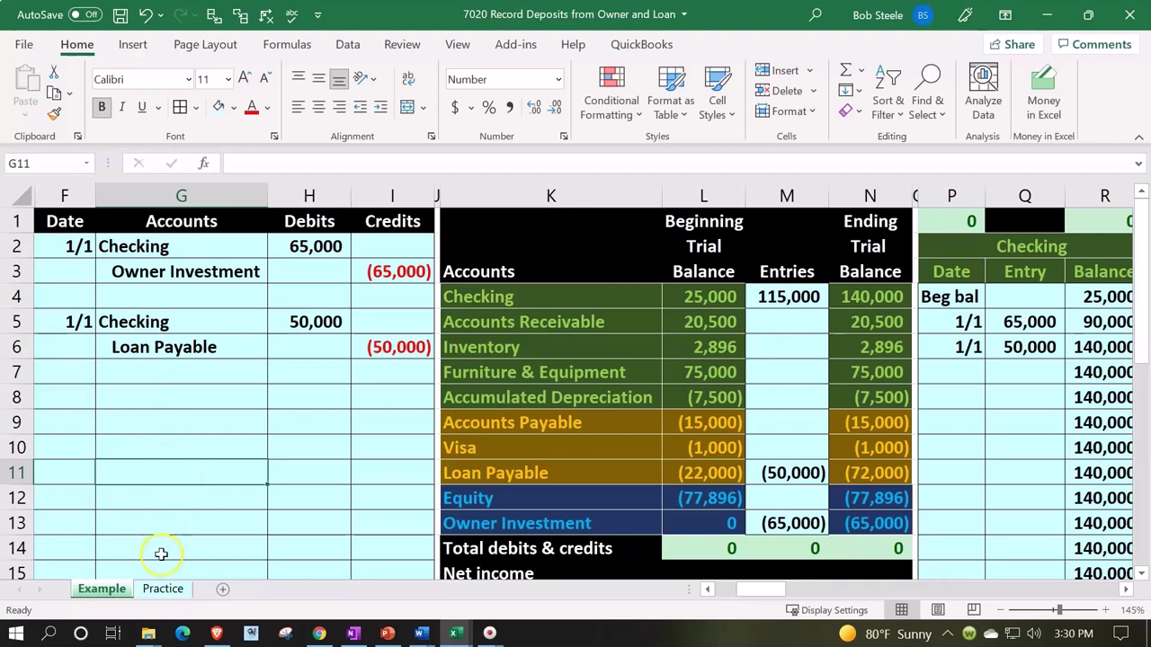
On the Practice sheet, date the journal entry 1/1 in cell F2
left_click(162, 589)
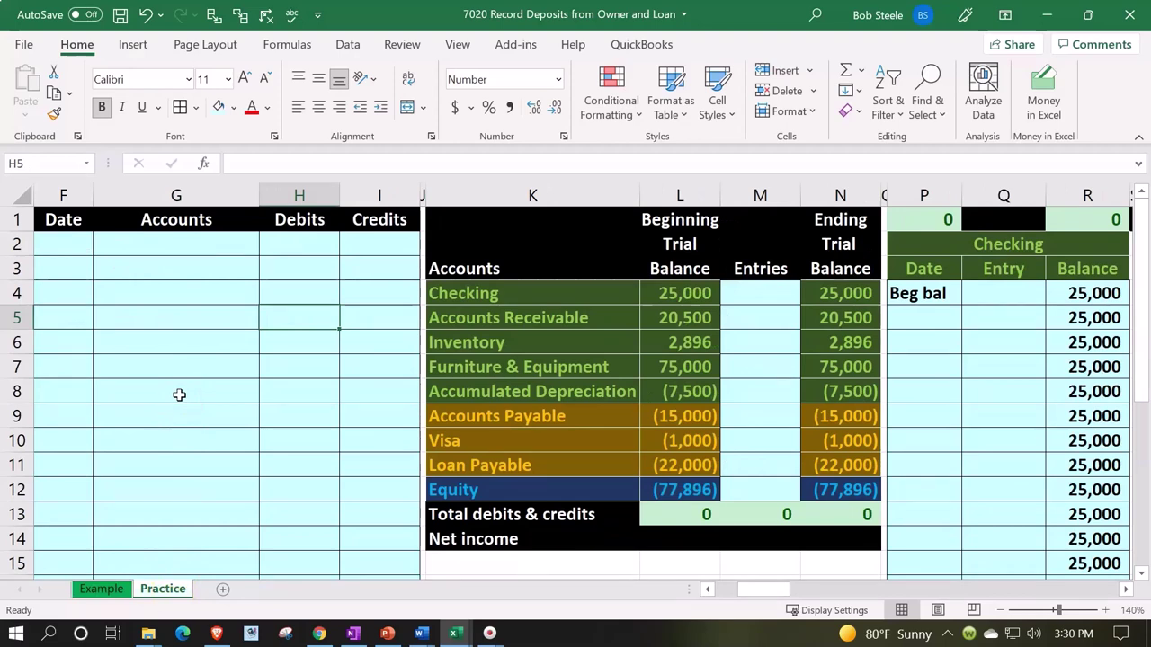
left_click(81, 246)
double_click(81, 249)
type("1/1")
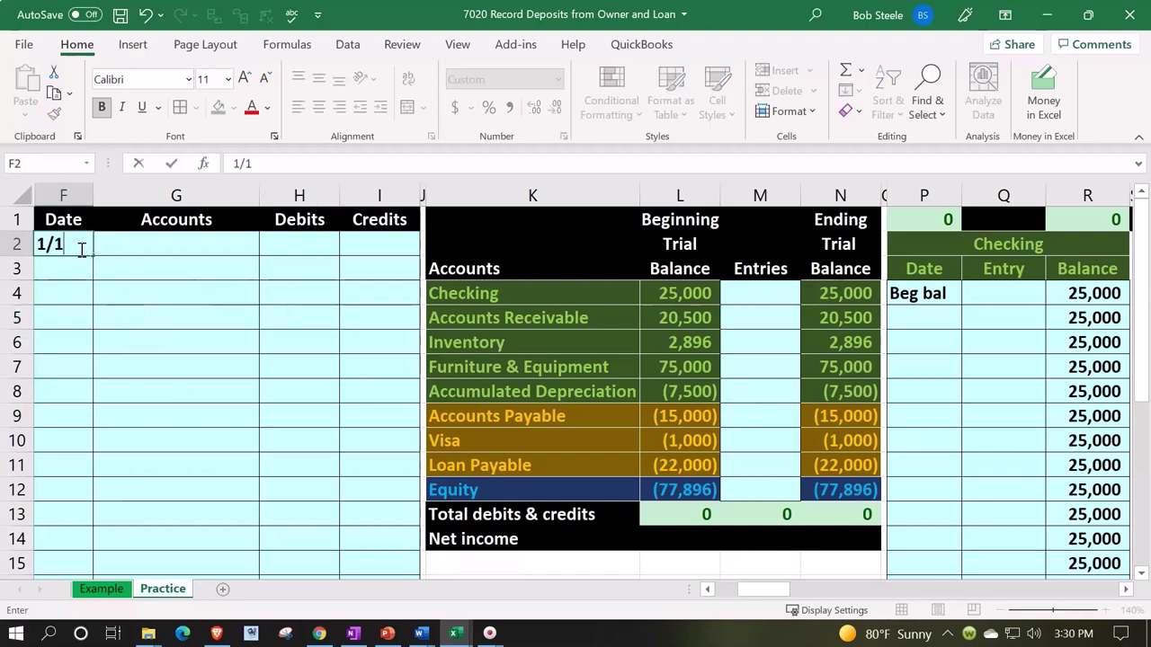
key("Return")
Link account cell G2 to the Checking name in trial balance cell K4
key("Up")
key("Right")
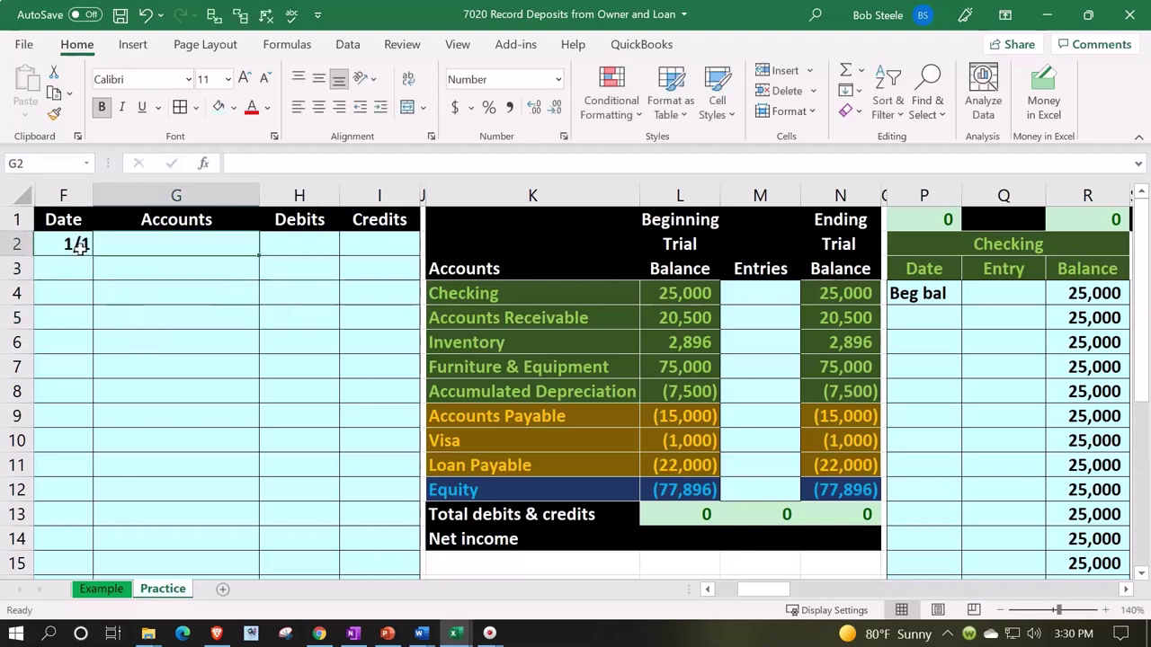
type("=")
key("Right")
key("Right")
key("Right")
key("Right")
key("Down")
key("Down")
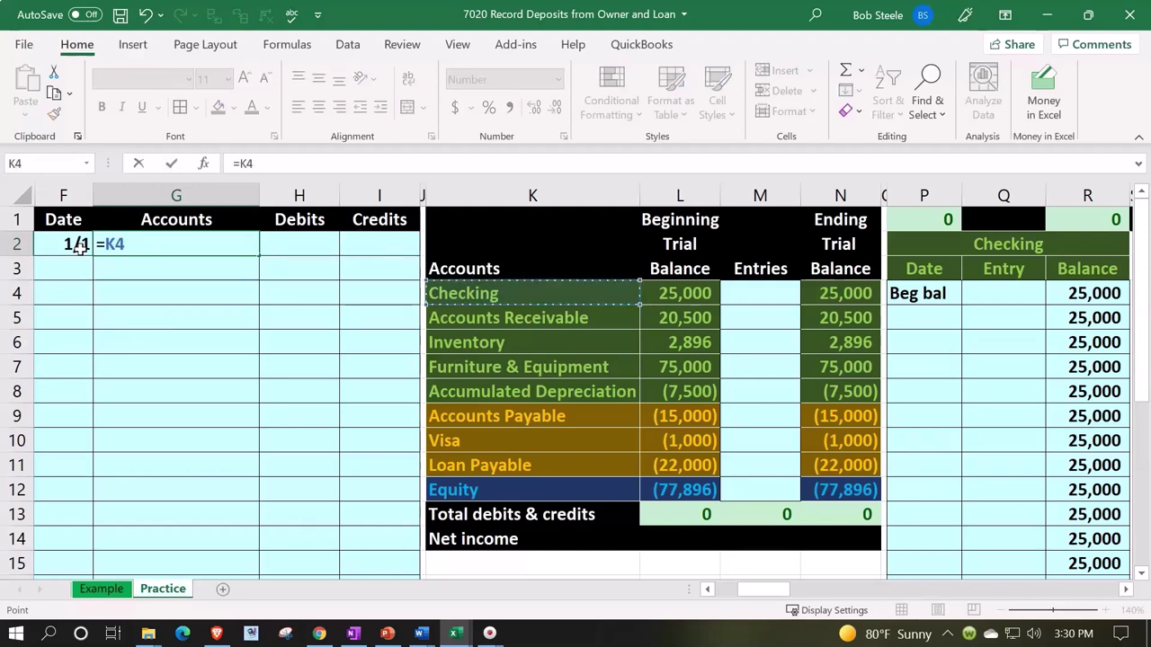
key("Return")
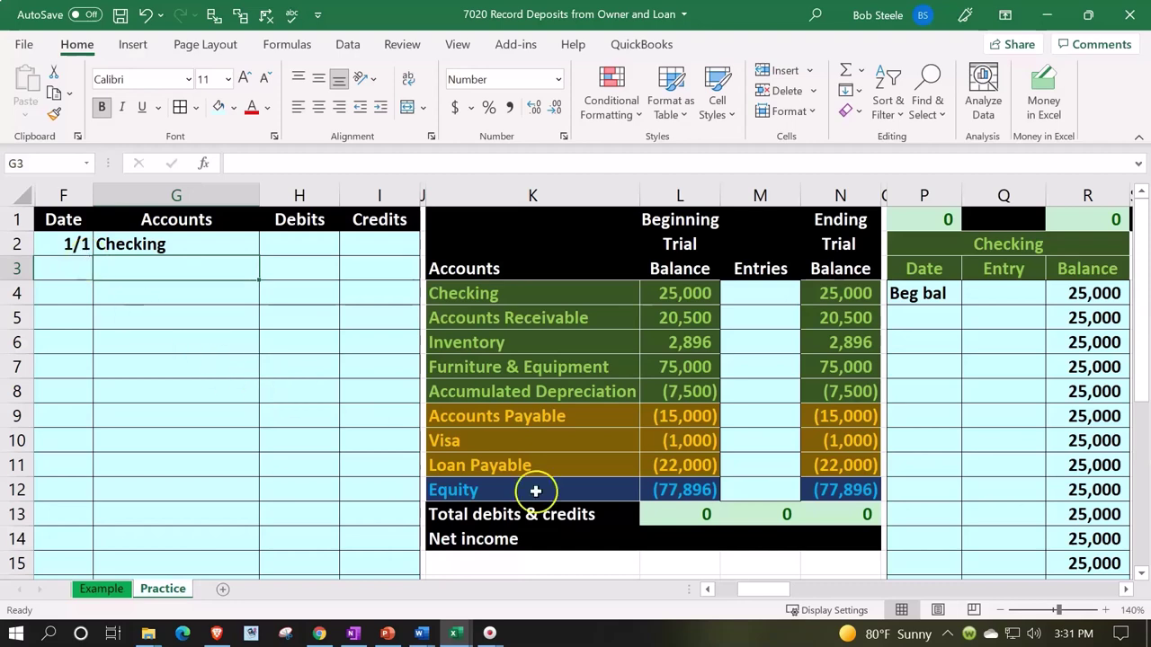
left_click(571, 487)
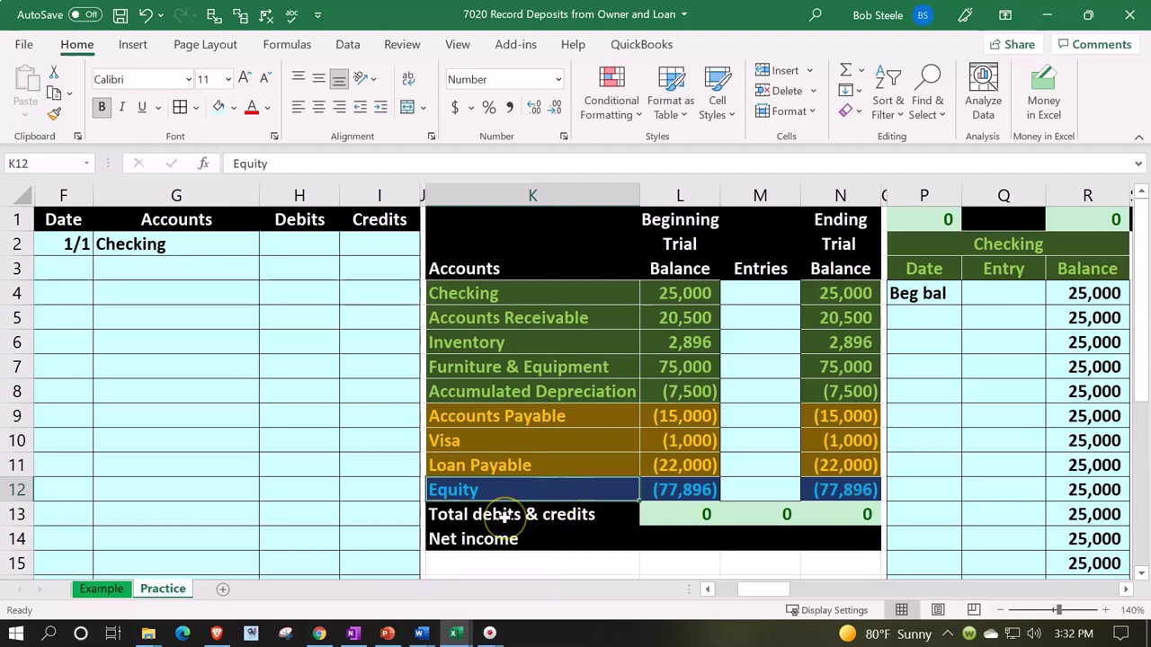
Insert blank cells at K13:N13, shifting the totals row down to row 14
left_click_drag(505, 515, 815, 526)
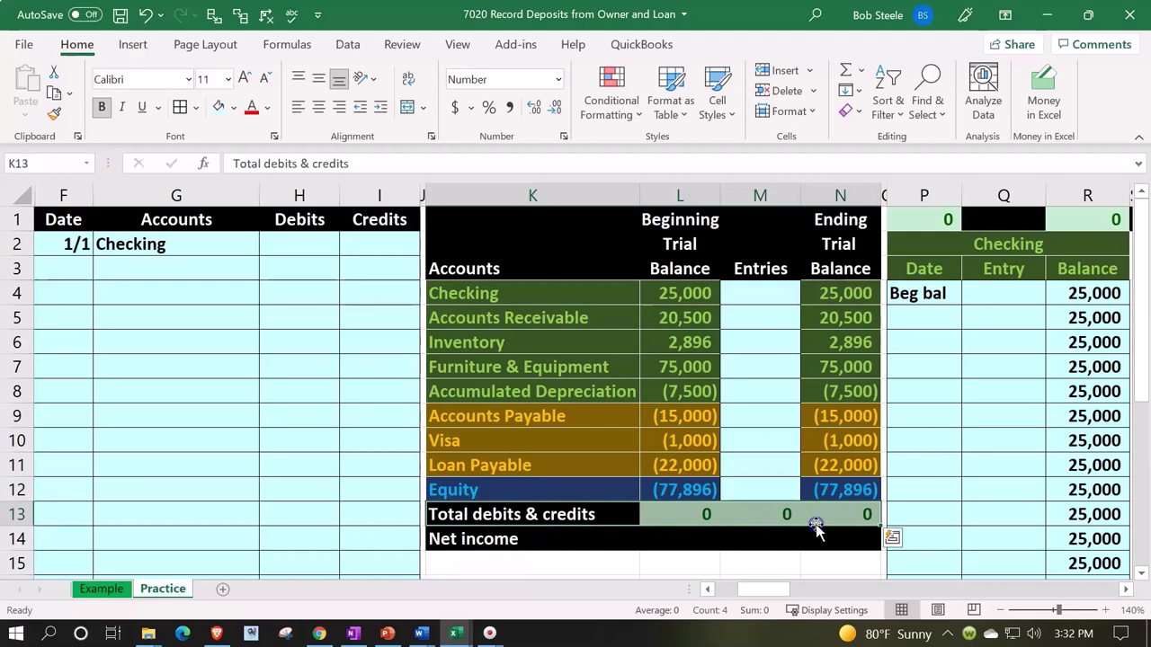
right_click(598, 514)
left_click(648, 259)
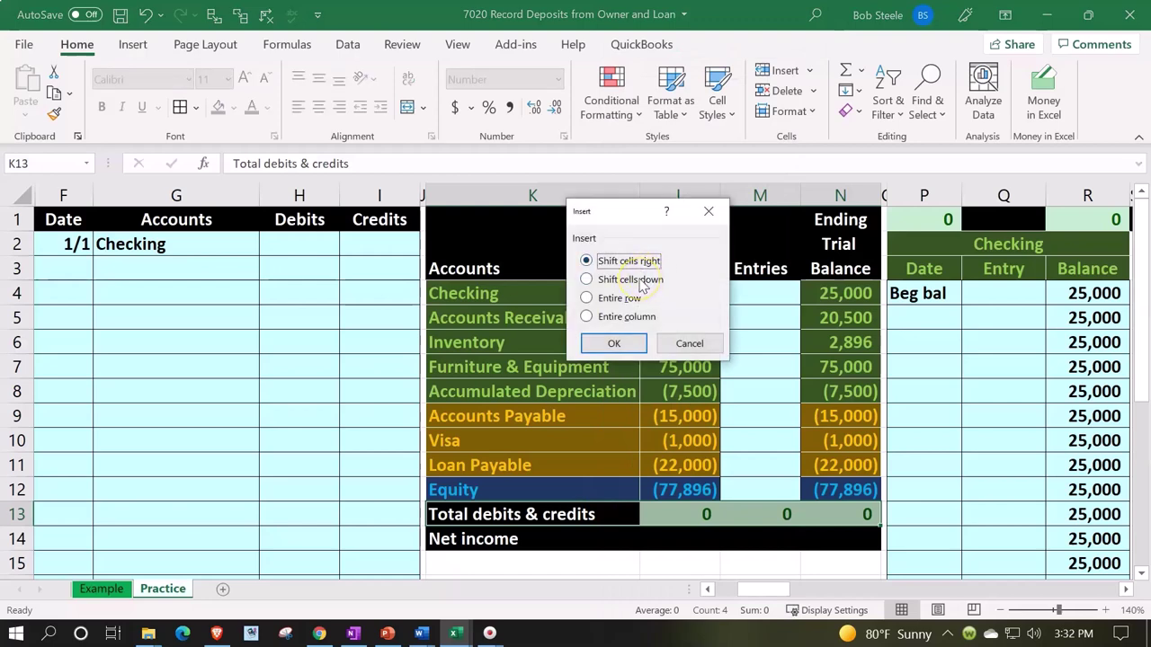
left_click(641, 281)
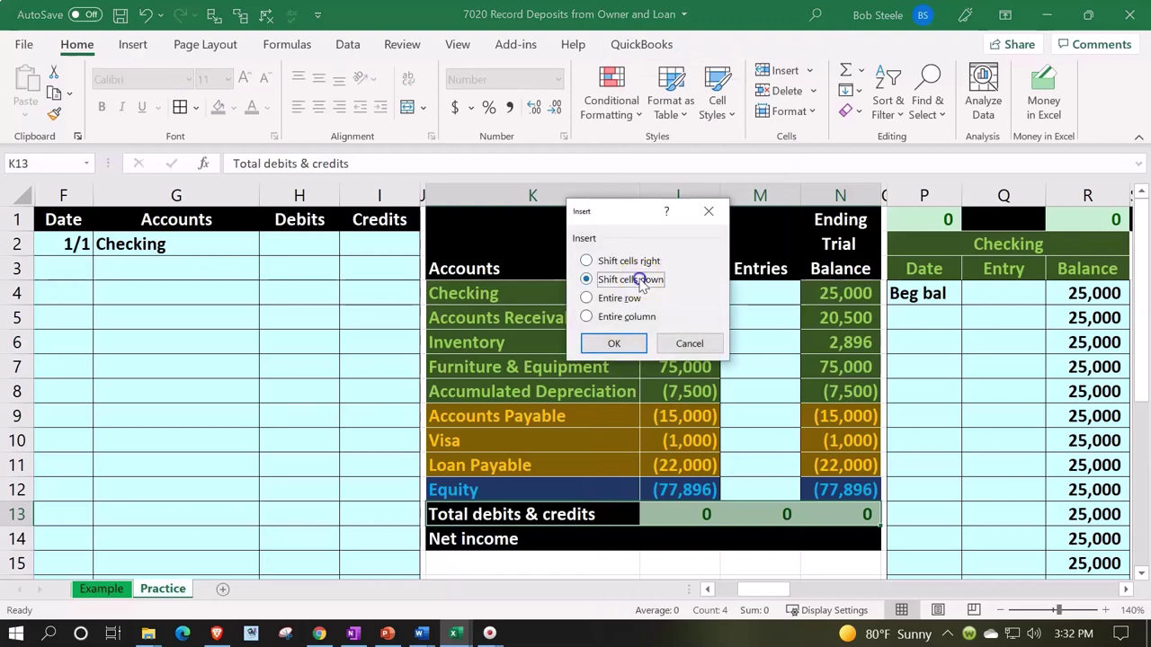
left_click(614, 344)
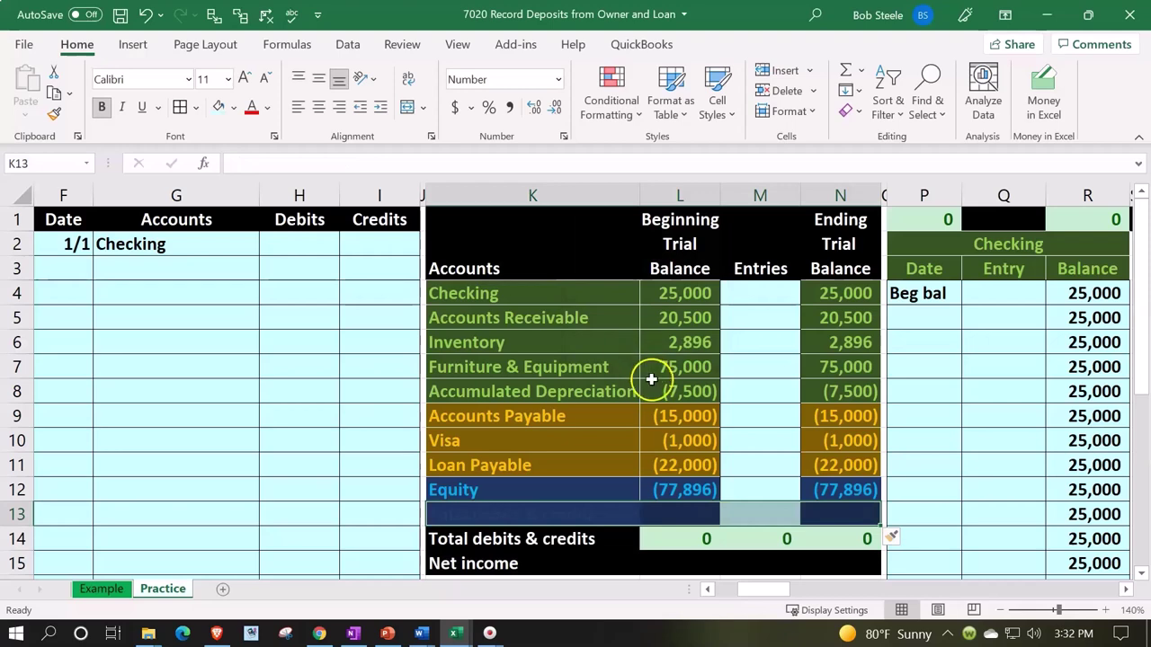
Copy the Equity row's K12:N12 formatting onto the new row 13 with Format Painter
left_click(629, 486)
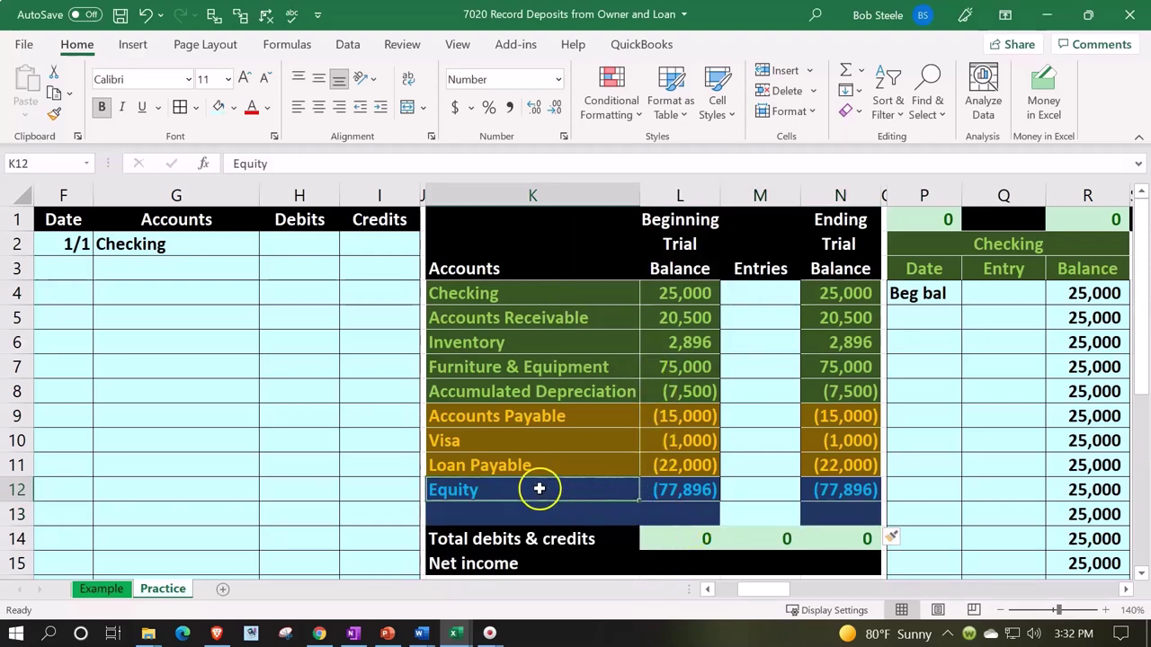
left_click_drag(539, 489, 828, 490)
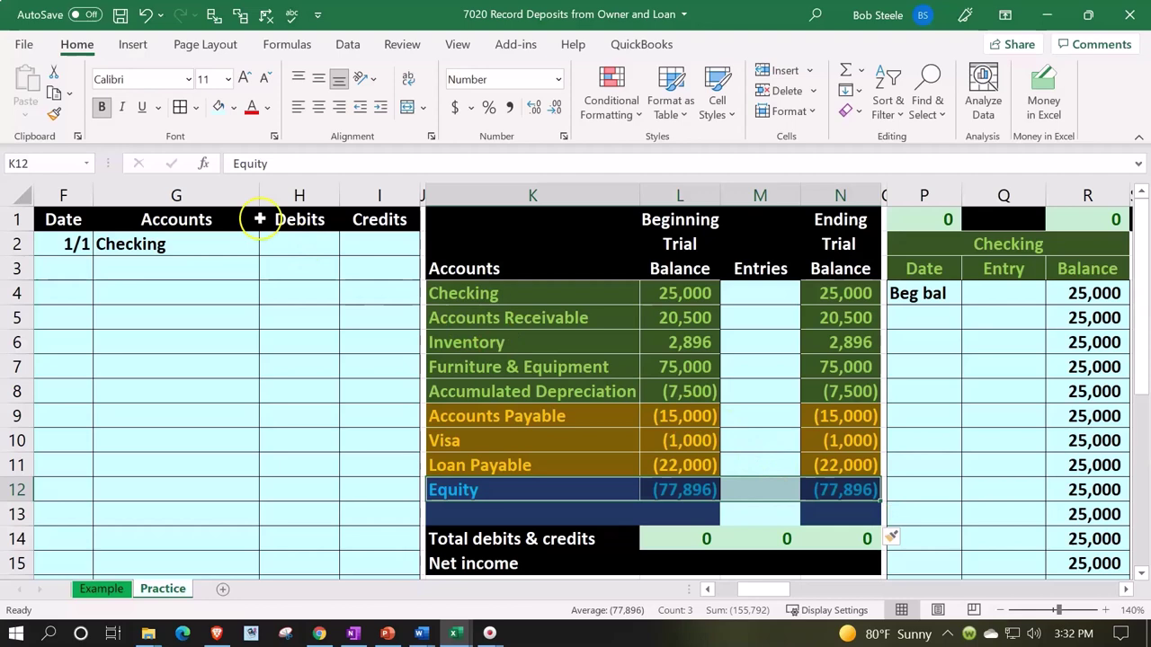
left_click(54, 115)
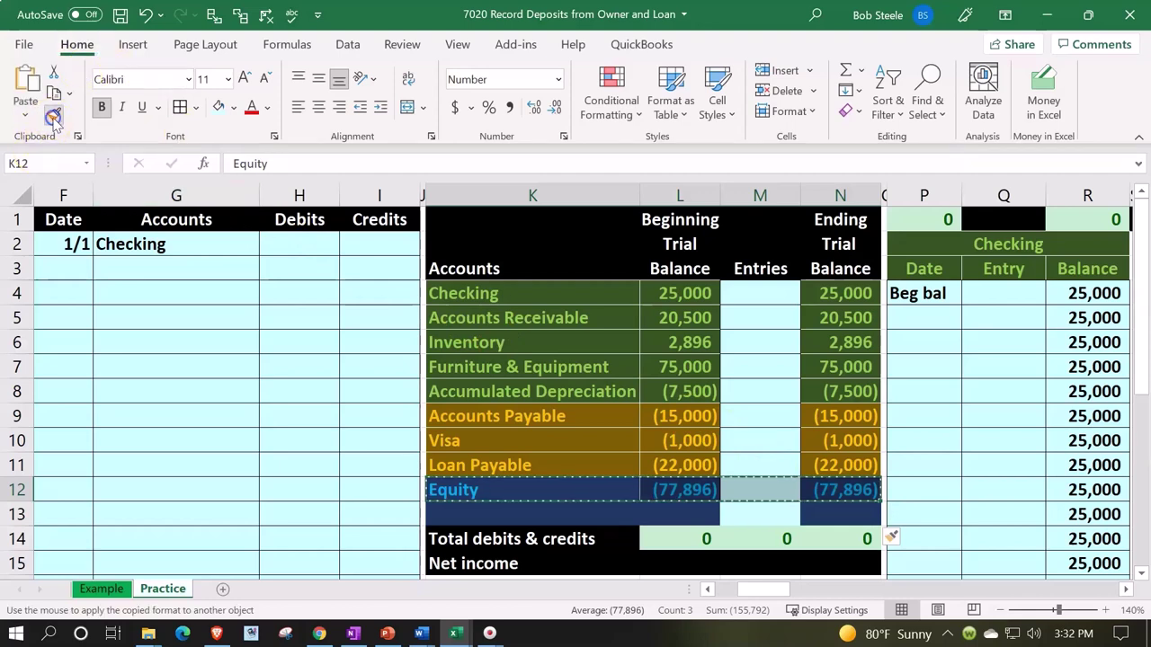
left_click(489, 514)
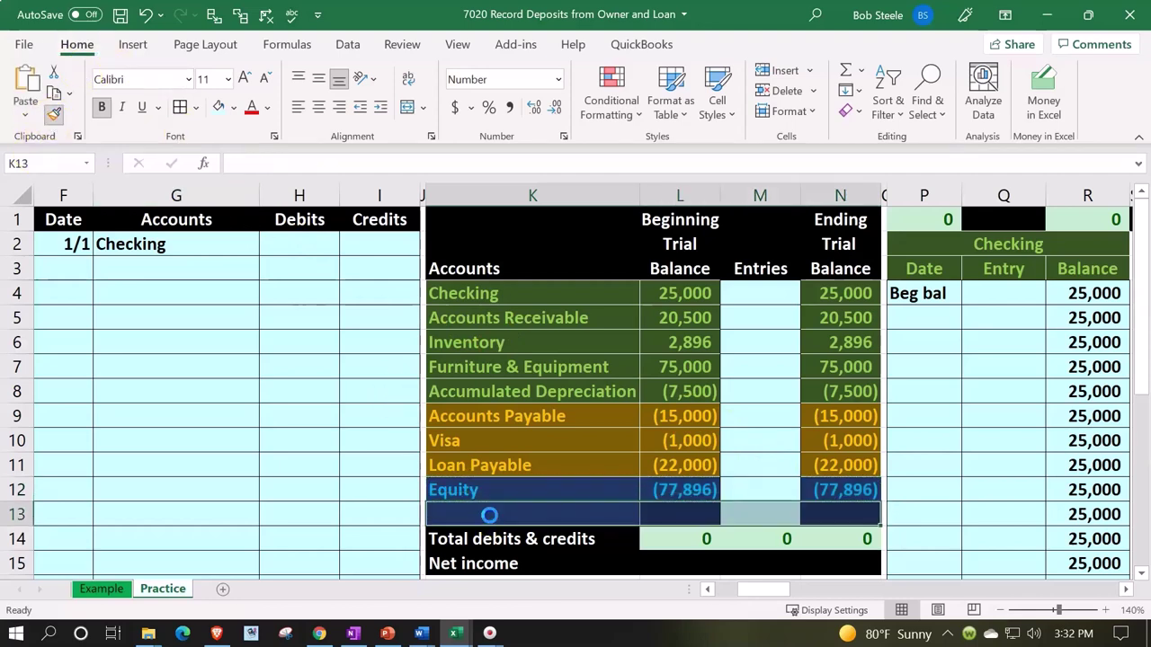
left_click(404, 469)
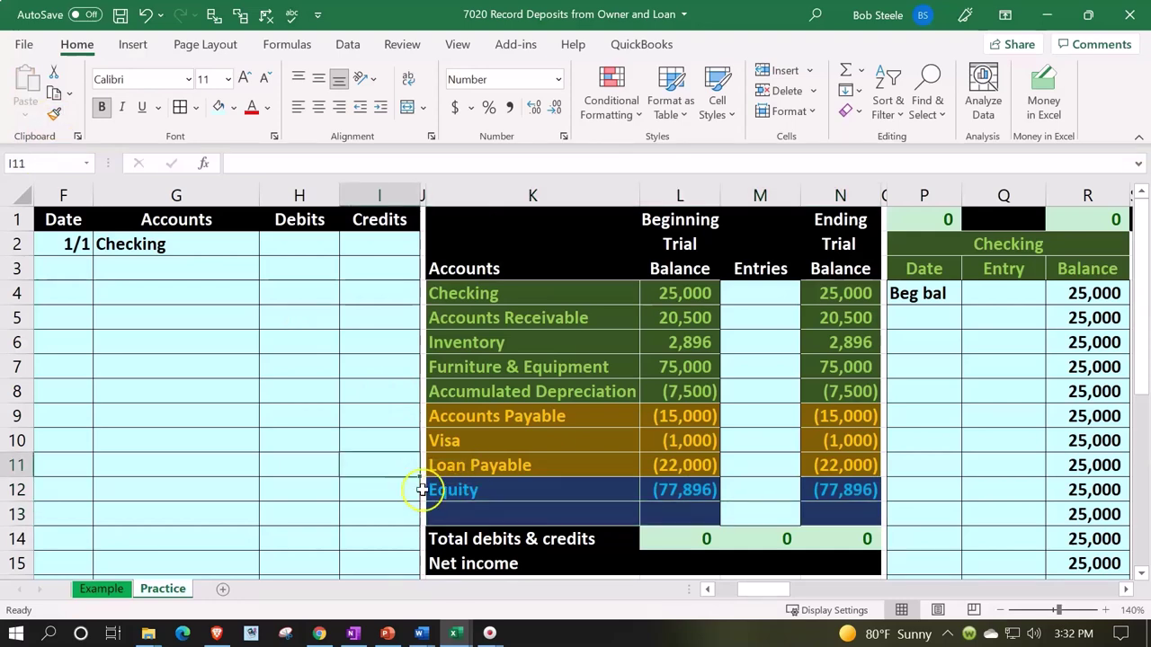
Add an Owner Investment row with 0 beginning balance and =SUM(L13:M13) ending balance
left_click(436, 513)
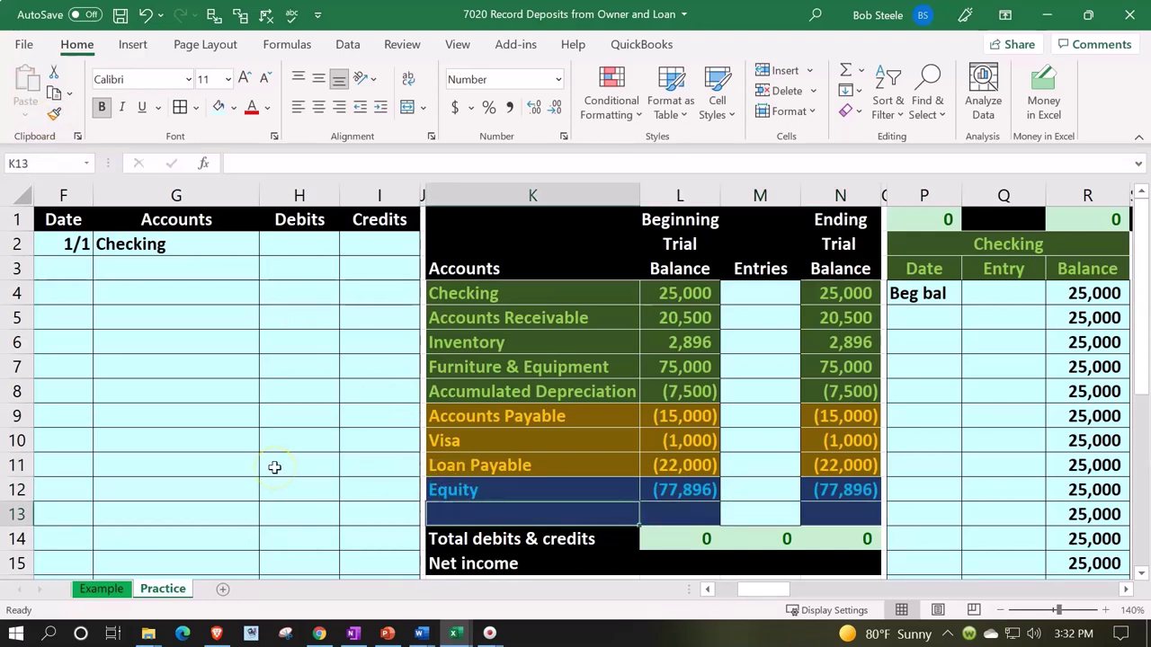
type("Ow")
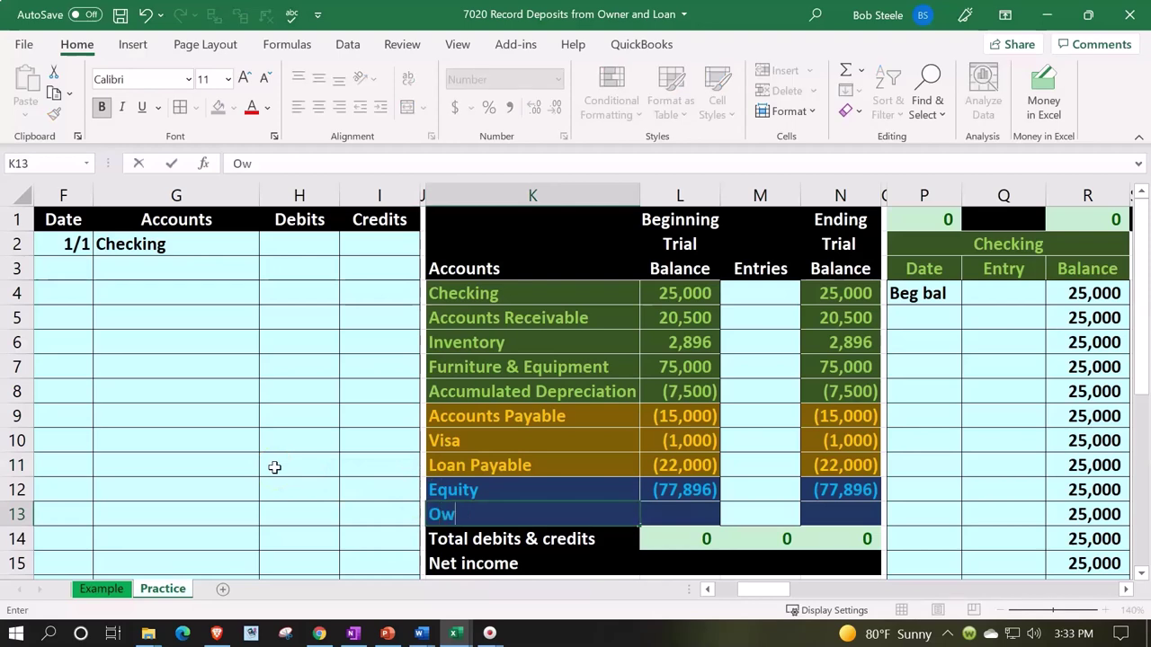
type("ner Investmen")
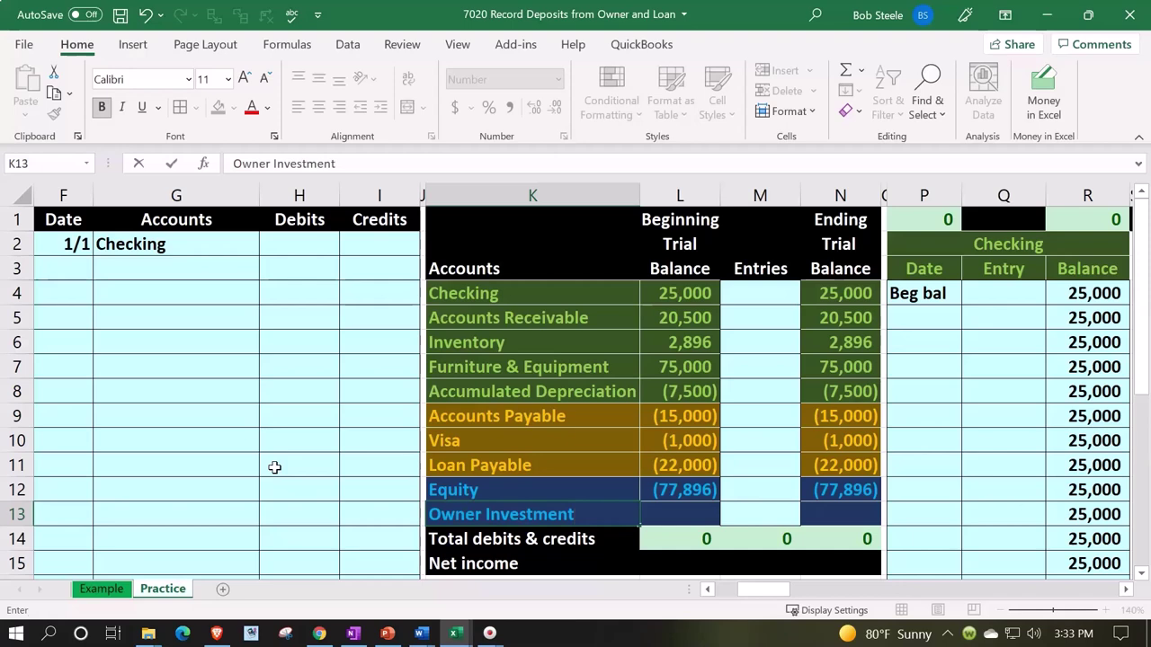
type("t")
key("Tab")
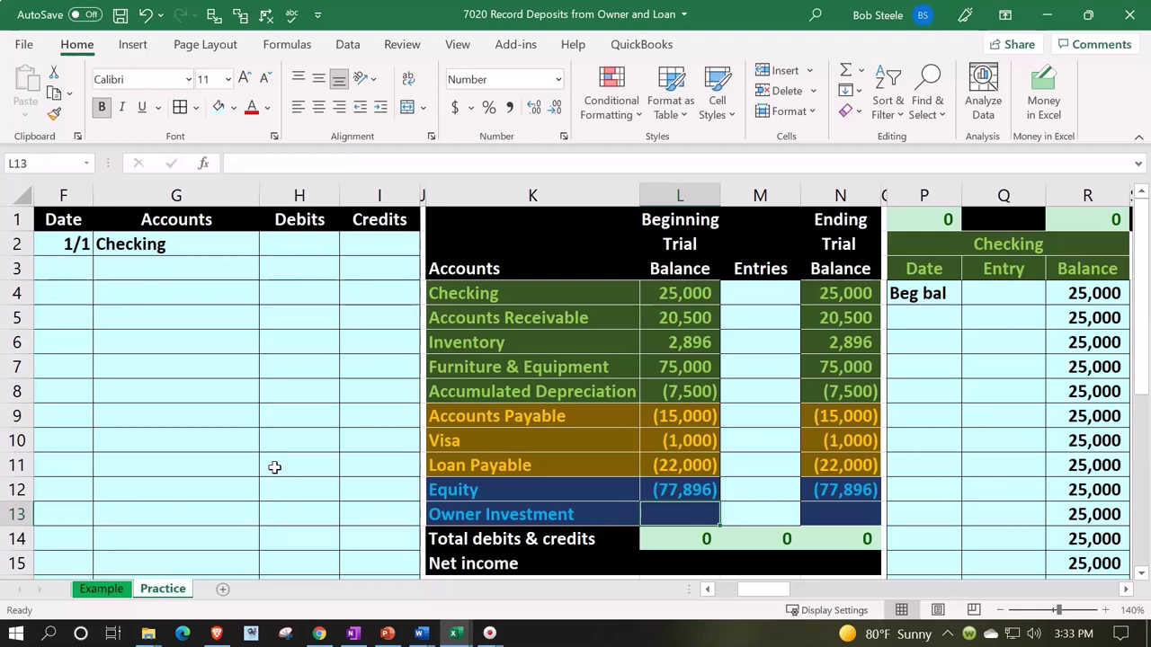
type("0")
key("Return")
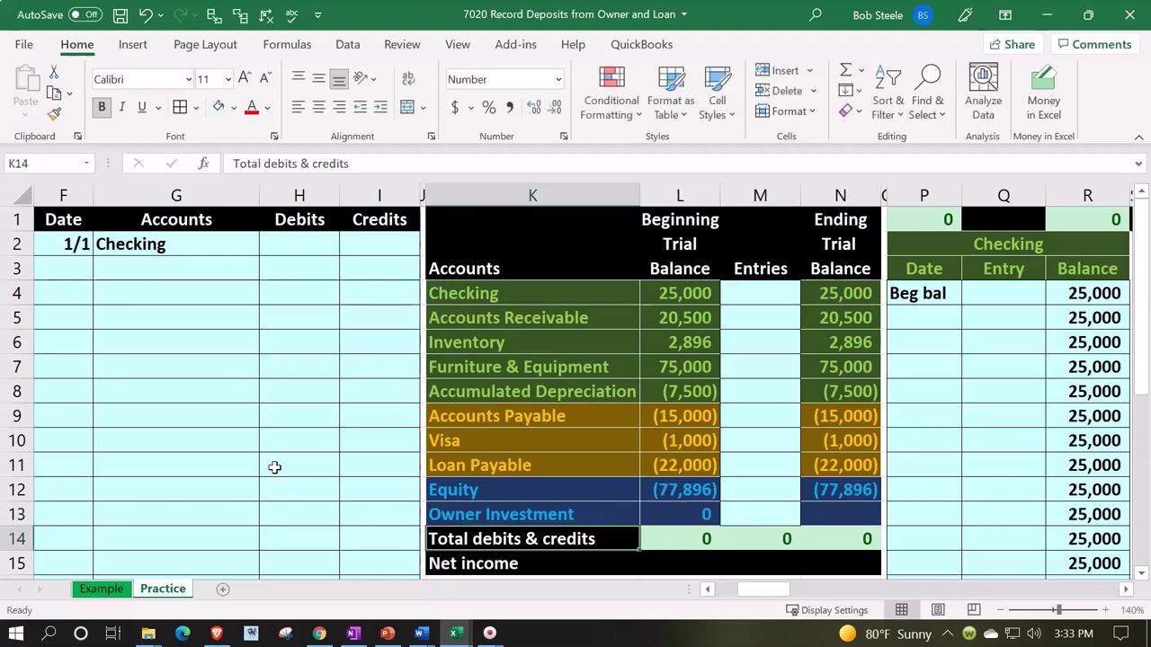
key("Right")
key("Right")
key("Right")
key("Up")
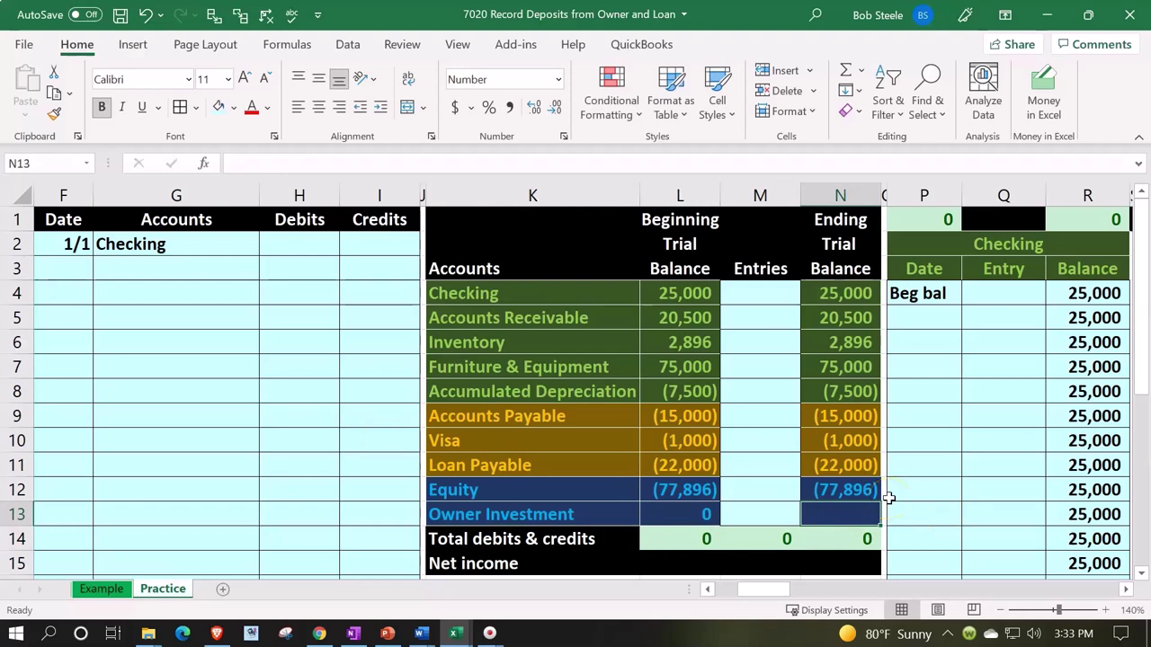
type("=sum(")
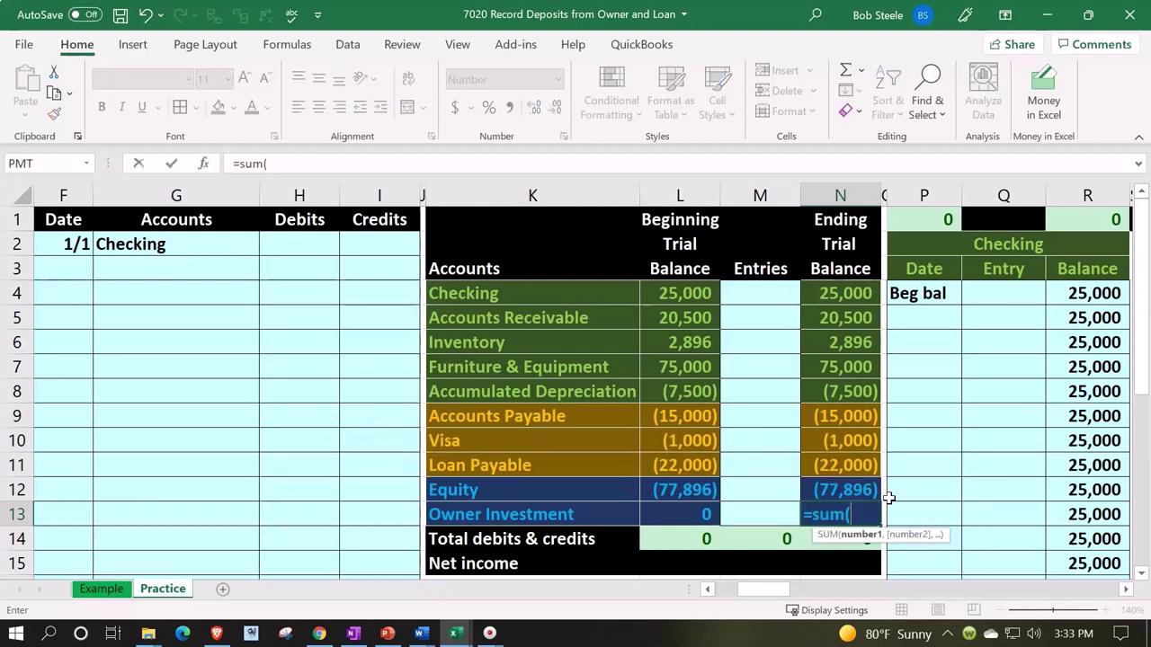
key("Left")
key("shift+Left")
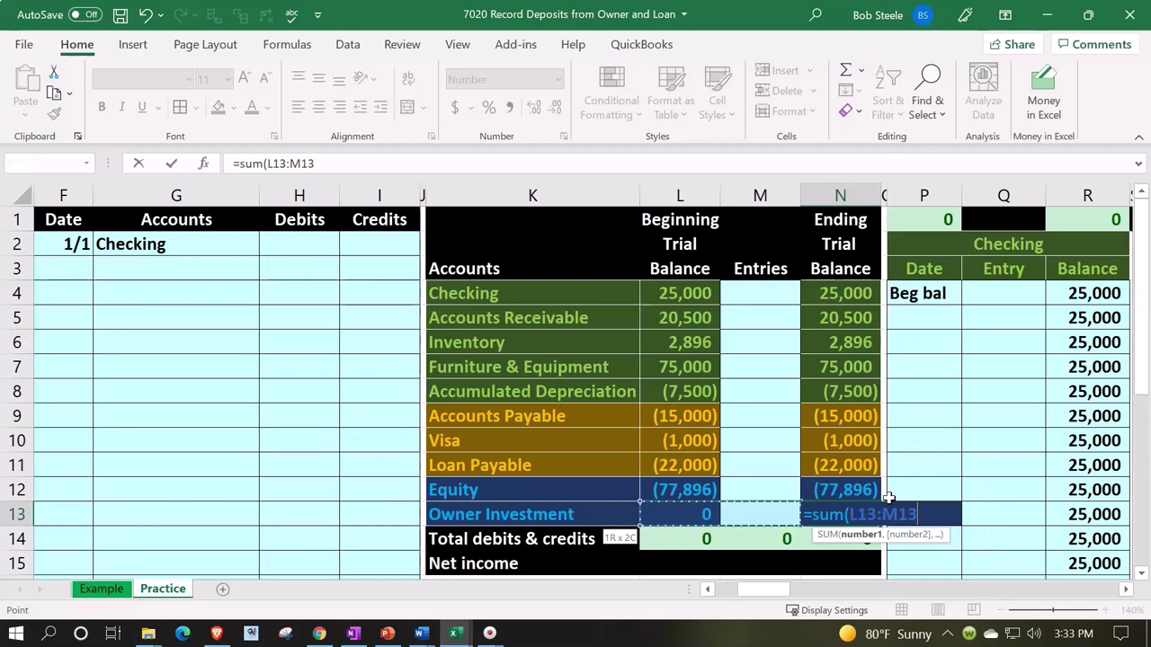
key("Return")
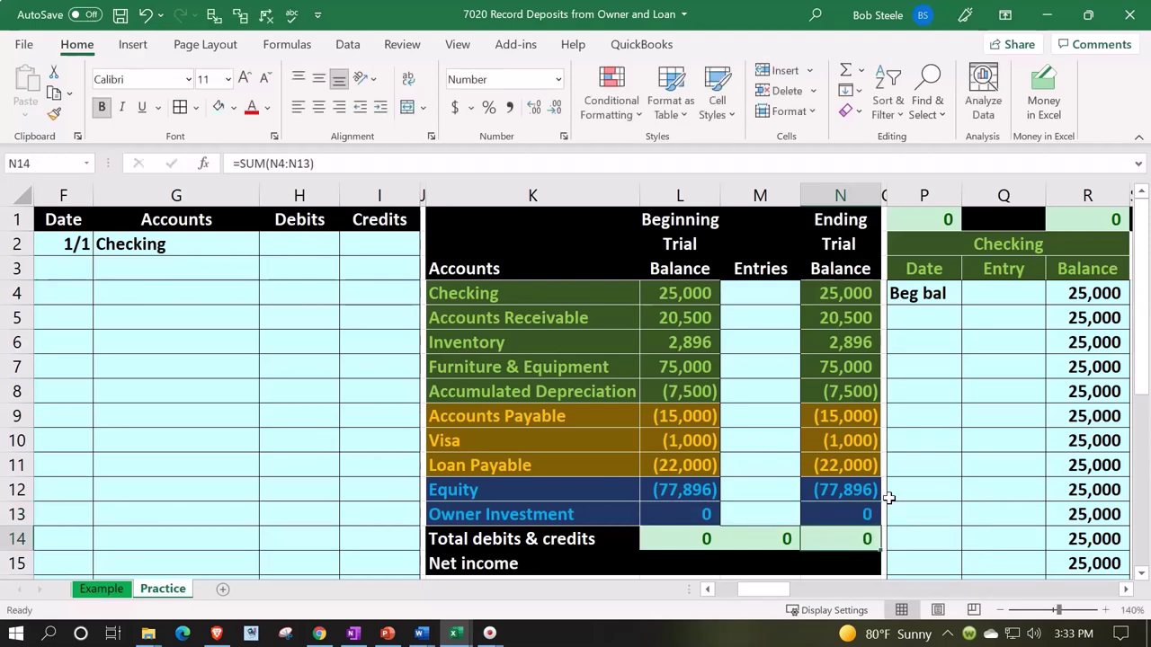
Extend the L14 total to include row 13 and fill it across through N14
scroll(889, 497, "down", 1)
left_click(697, 465)
key("alt+equal")
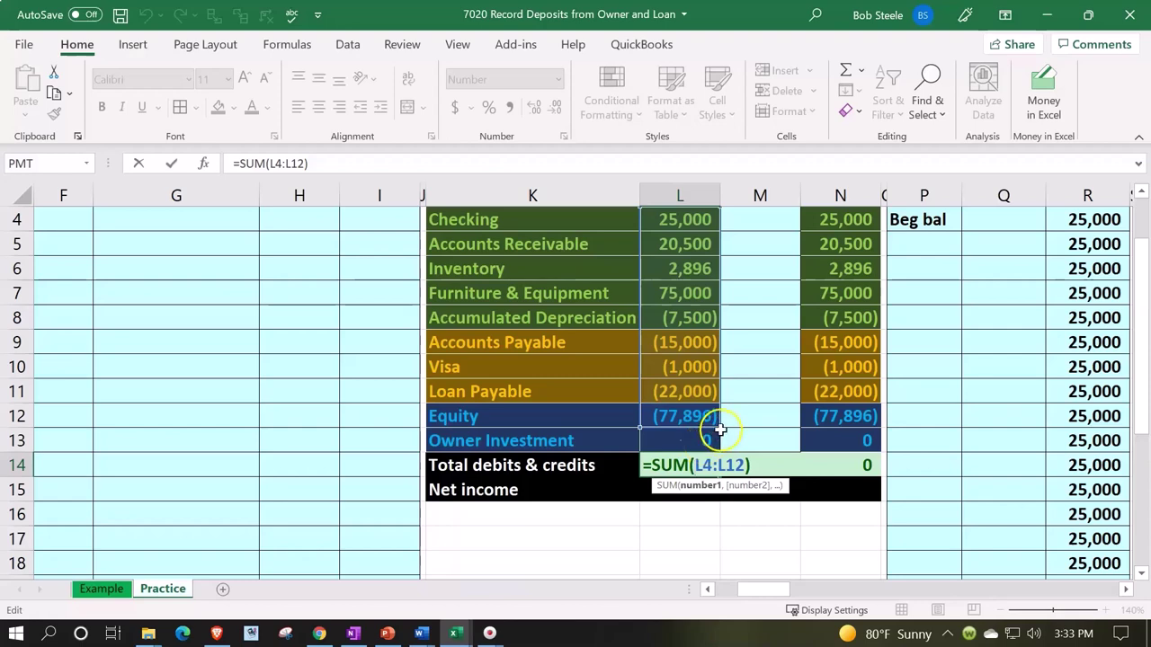
left_click_drag(719, 428, 716, 443)
key("Return")
left_click(677, 462)
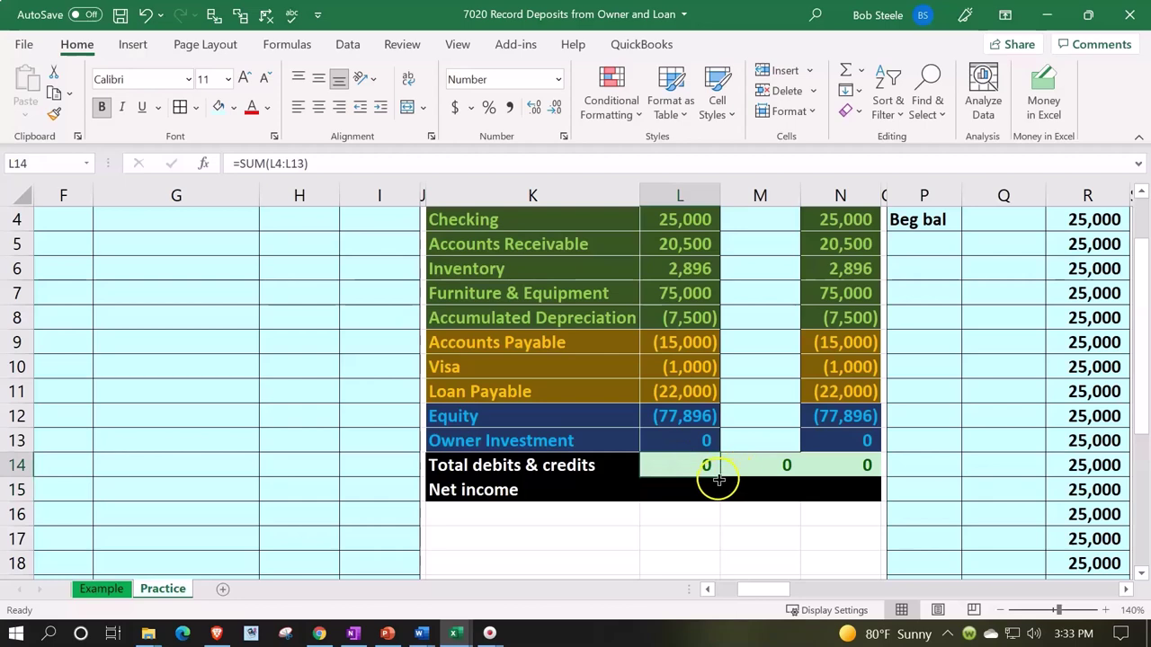
left_click_drag(719, 480, 855, 465)
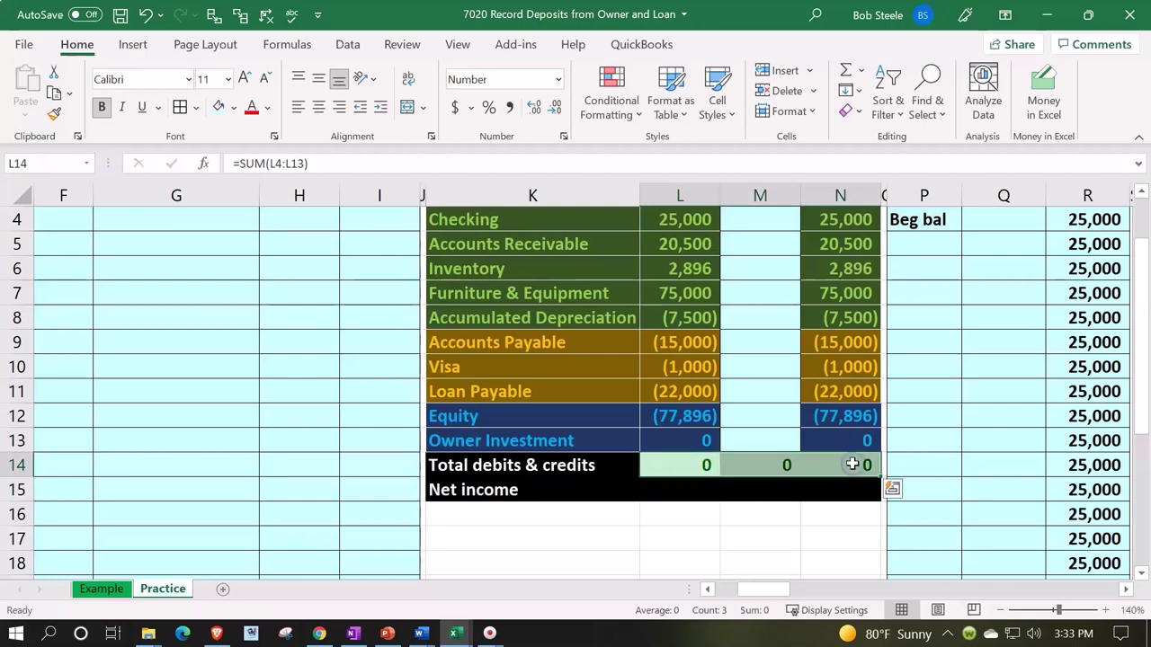
double_click(852, 464)
key("Return")
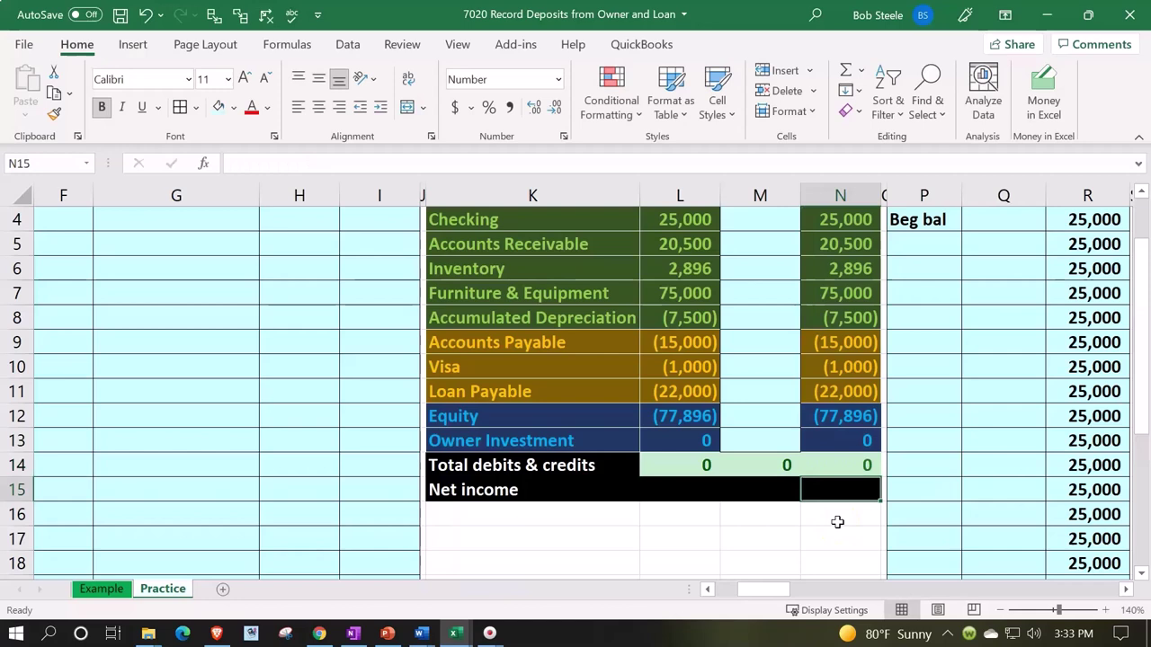
scroll(837, 522, "up", 1)
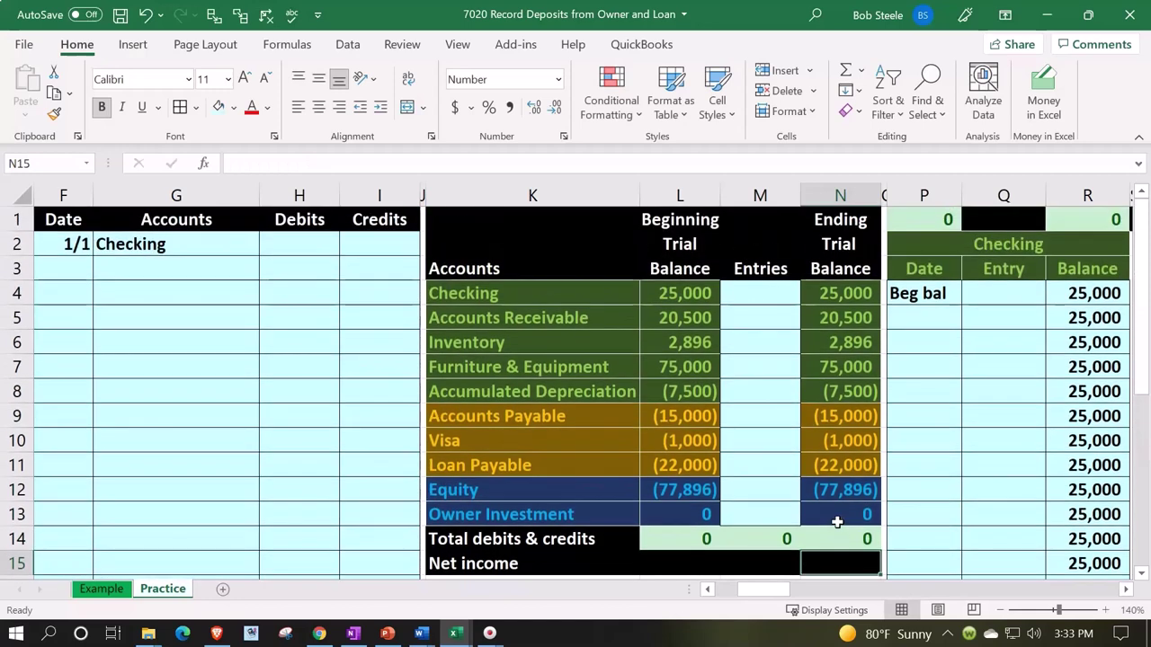
Enter a 65,000 debit in H2 and a =-H2 credit of (65,000) in I3
left_click(292, 338)
left_click(283, 246)
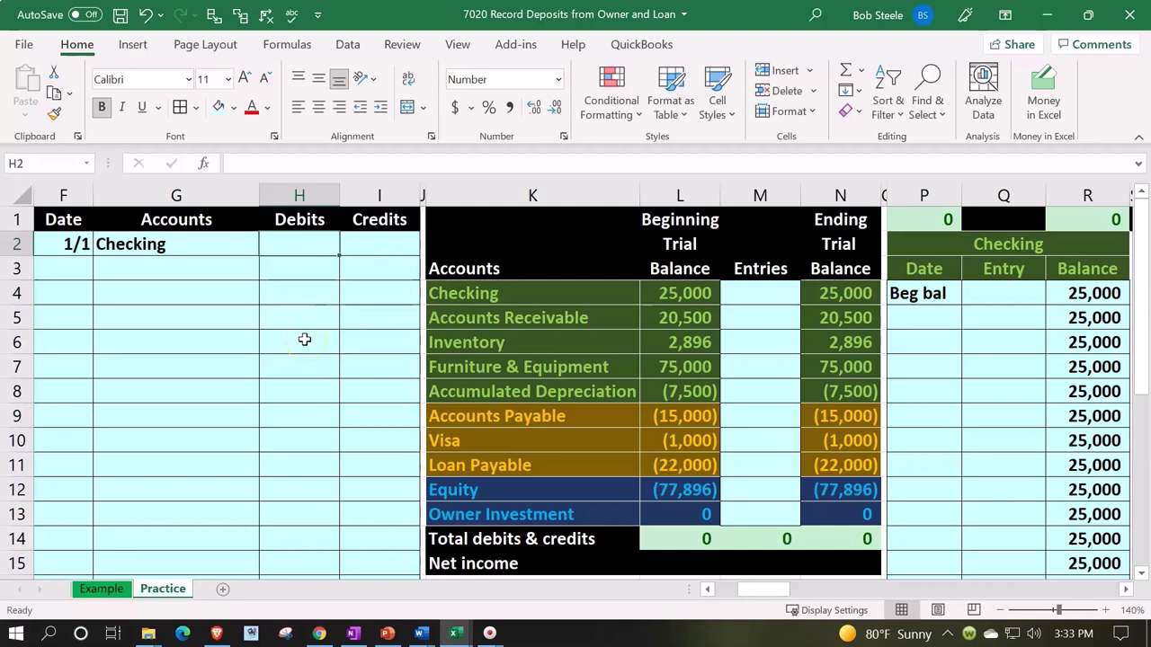
type("65000")
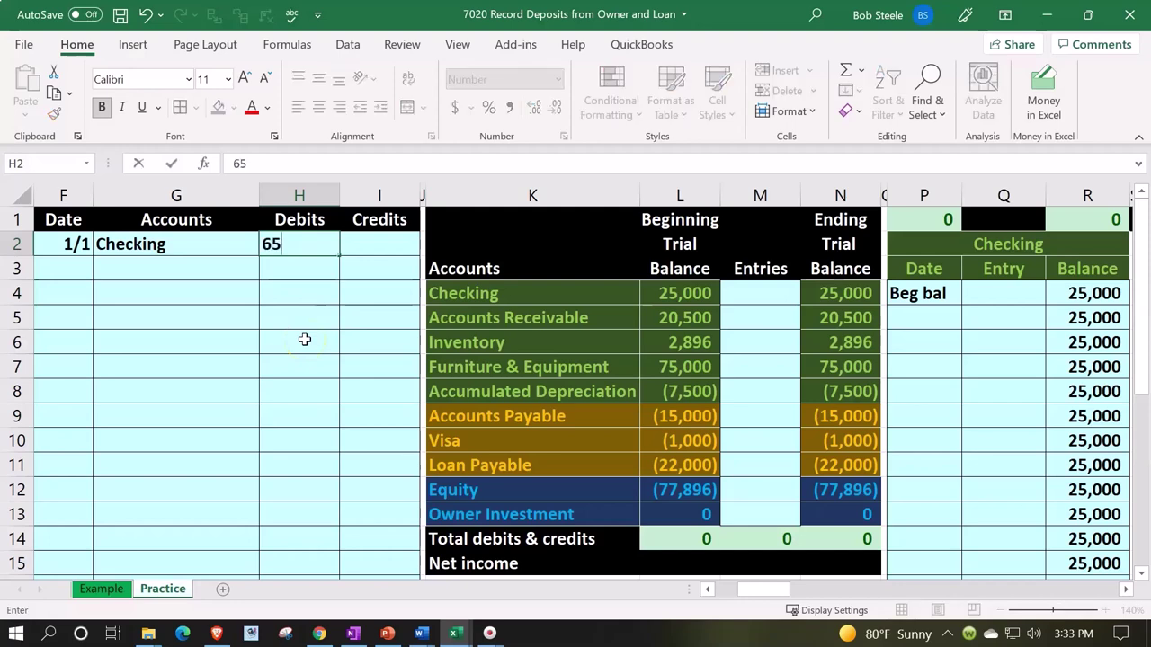
key("Return")
key("Right")
type("=-")
key("Left")
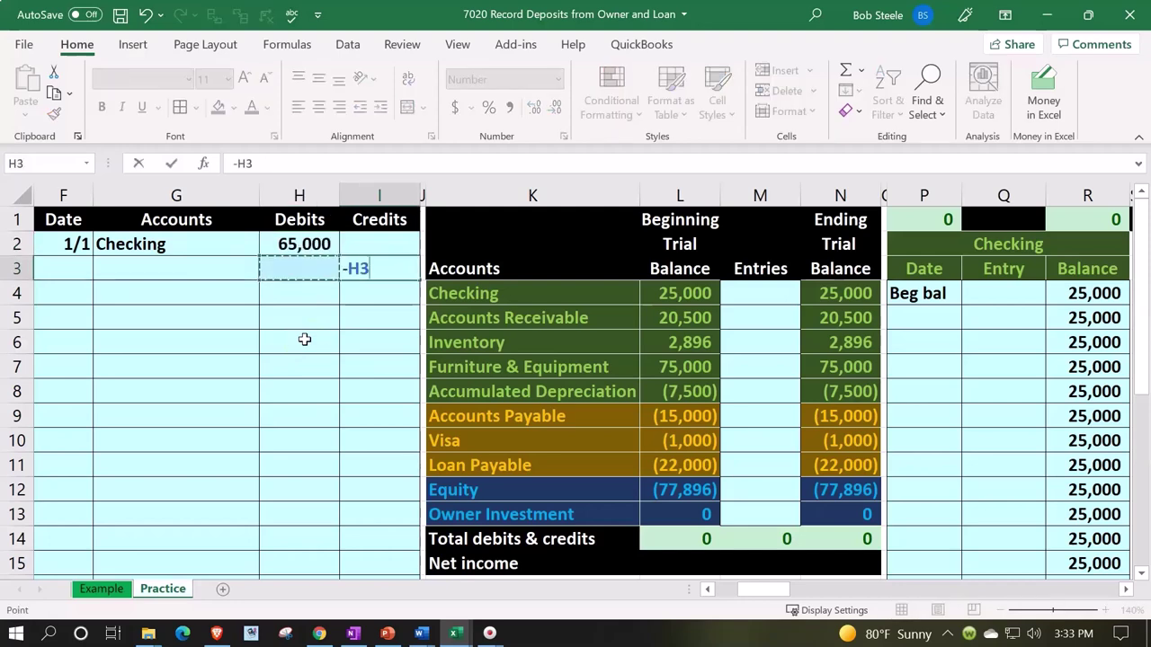
key("Up")
key("Return")
key("Left")
key("Left")
Link G3 to the Owner Investment name in K13 and indent it
key("Up")
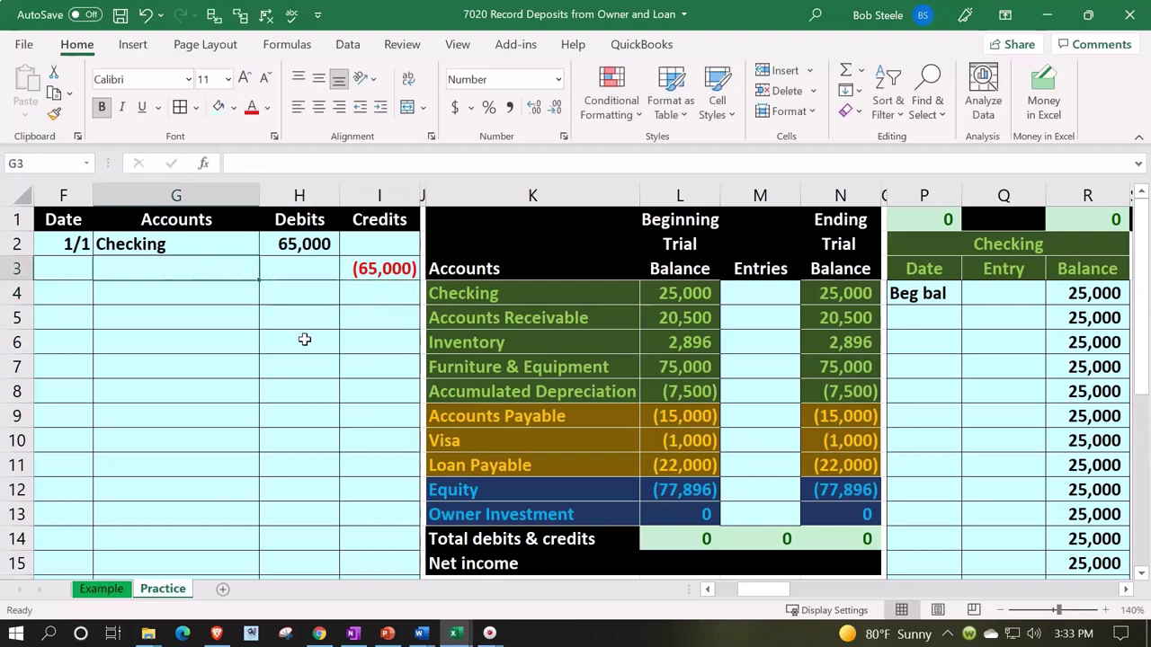
type("=")
key("Down")
key("Down")
key("Down")
key("Down")
key("Down")
key("Down")
key("Down")
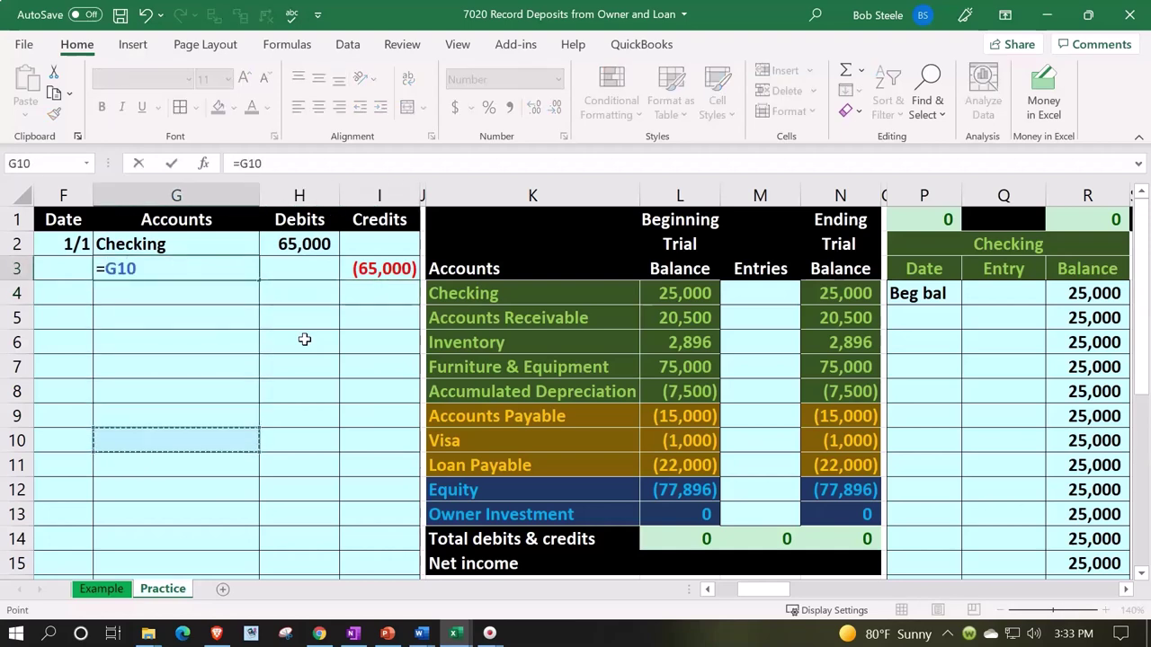
key("Down")
key("Down")
key("Down")
key("Right")
key("Right")
key("Right")
key("Right")
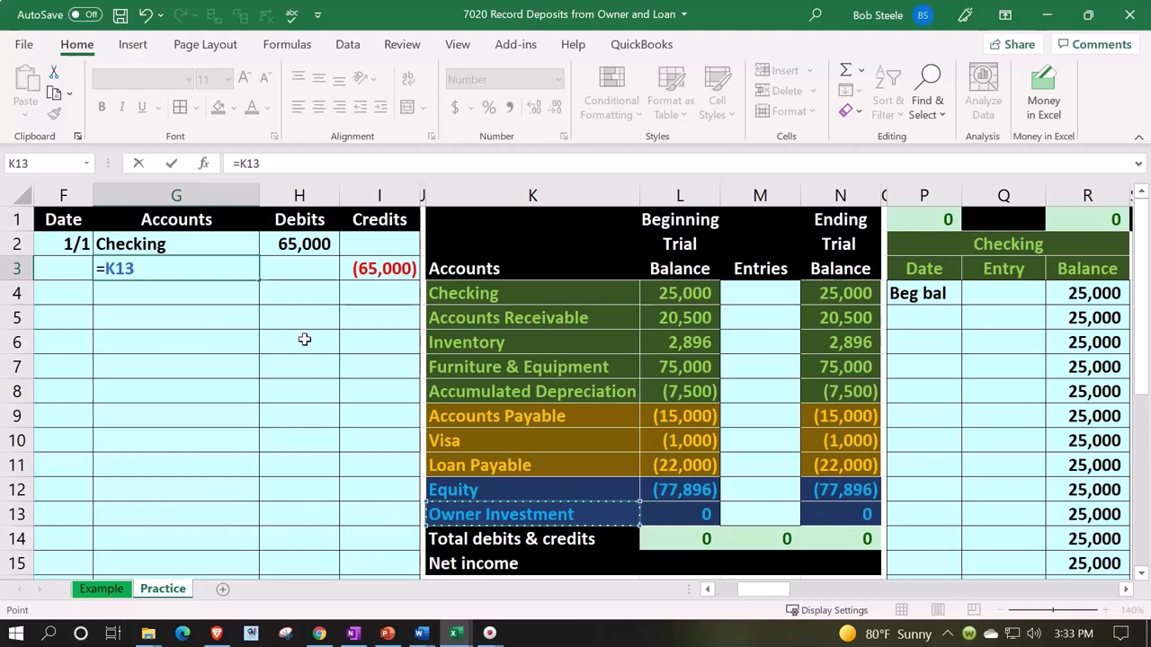
key("Return")
key("Up")
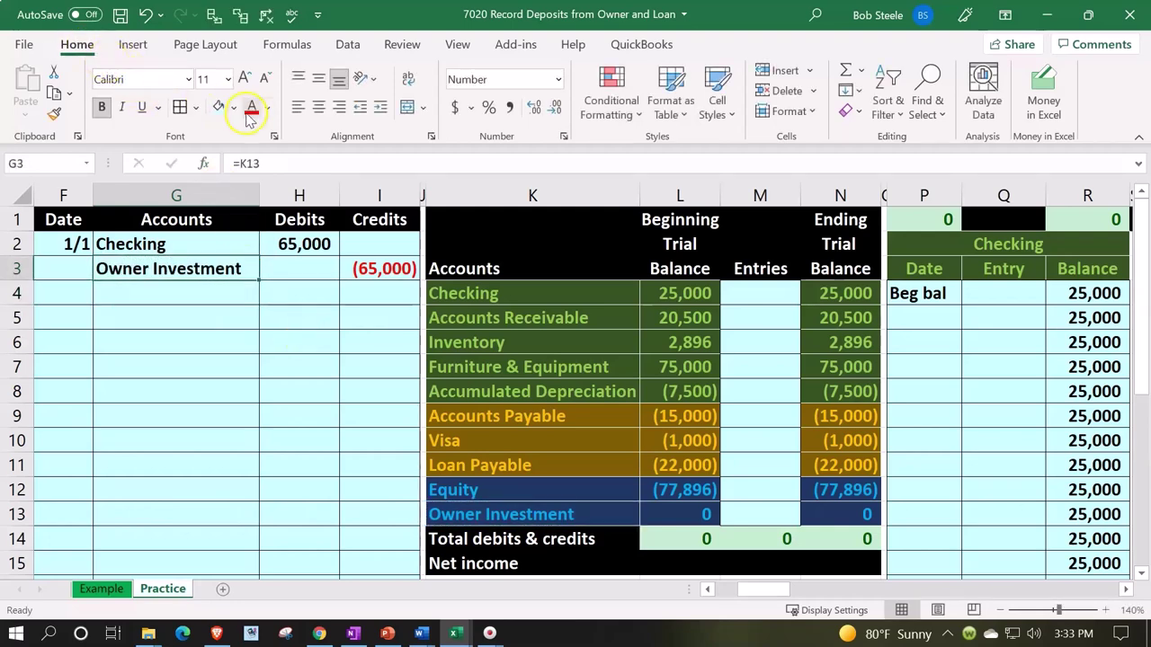
left_click(381, 109)
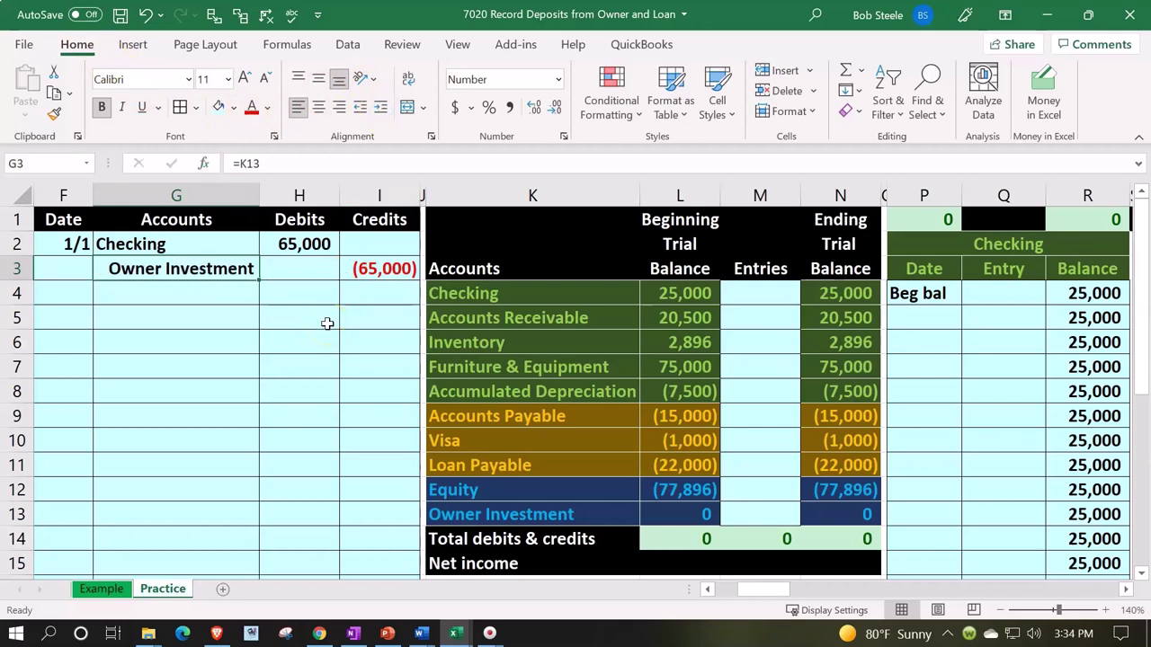
Link Checking's Entries cell M4 to the 65,000 debit in H2, then review N4's formula
key("Up")
key("Right")
key("Right")
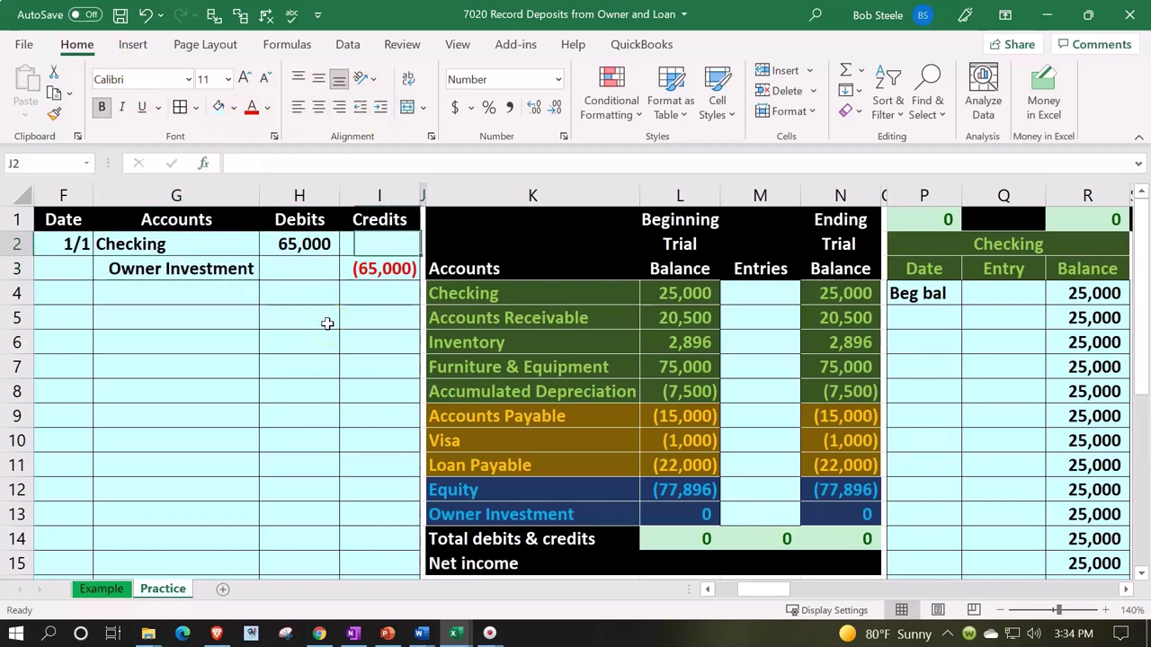
key("Right")
key("Right")
key("Right")
key("Right")
key("Down")
key("Down")
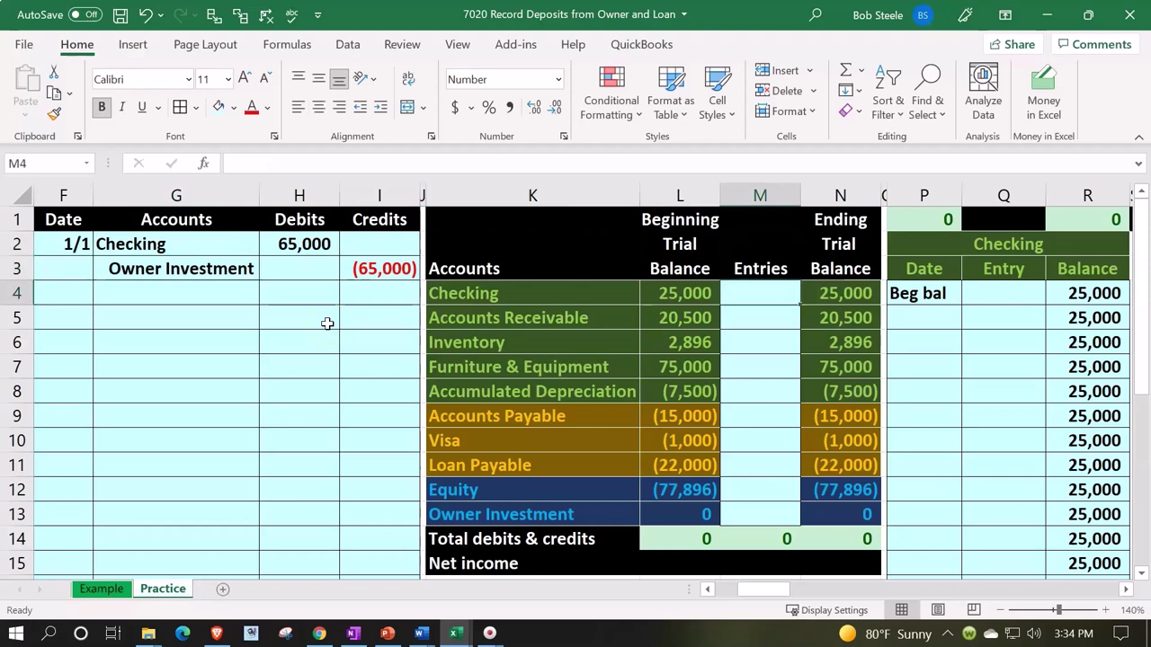
type("=")
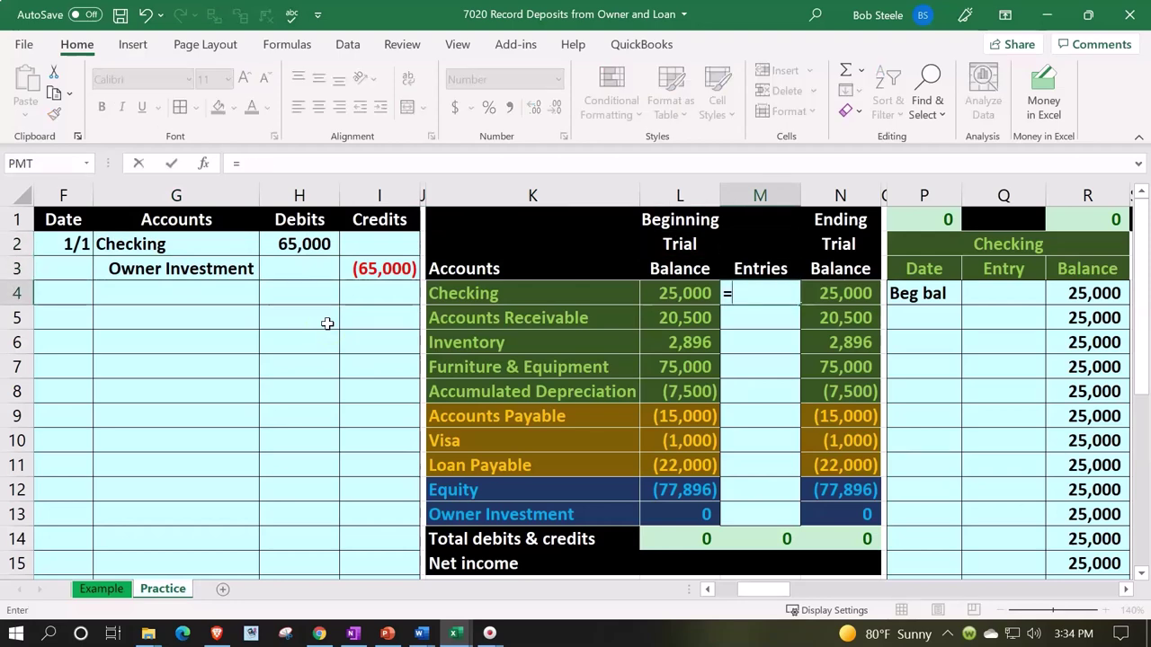
key("Left")
key("Left")
key("Left")
key("Left")
key("Left")
key("Up")
key("Up")
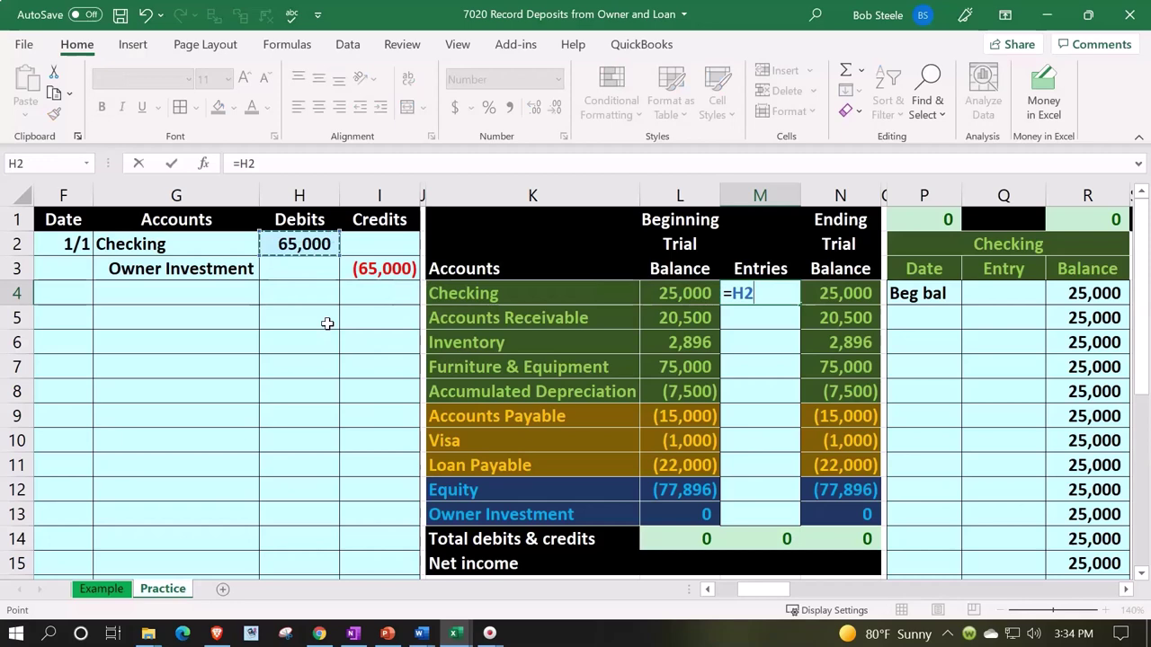
key("Return")
key("Up")
key("Left")
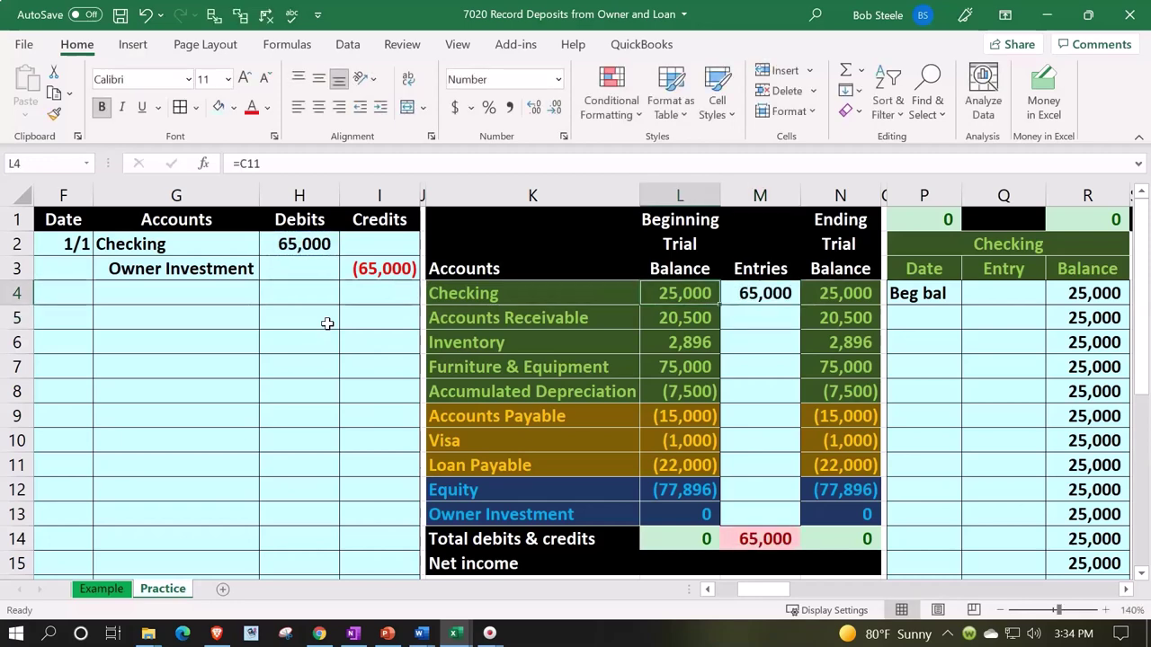
key("Right")
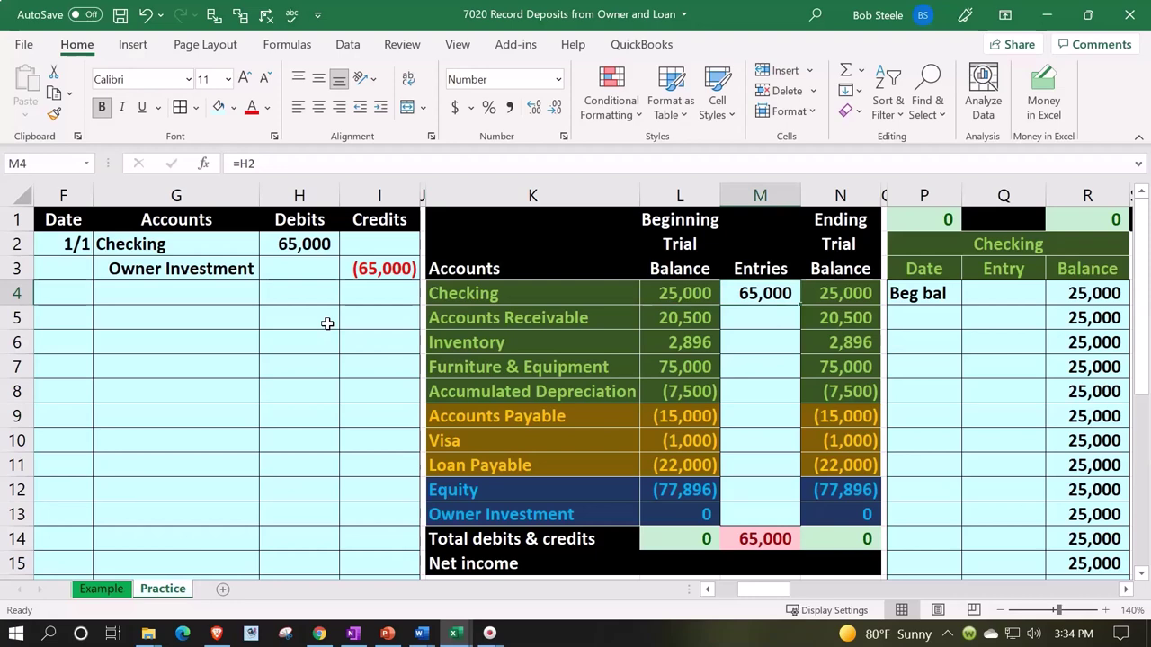
key("Right")
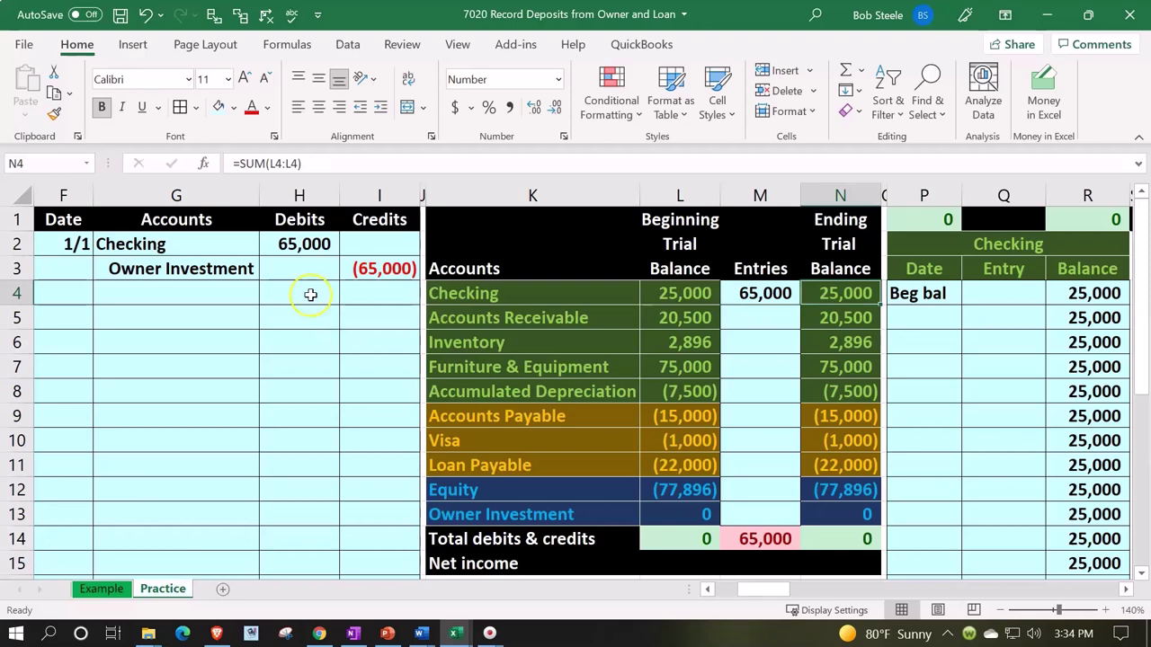
Clear N4:N13 and enter =SUM(L4:M4) in N4, giving Checking 90,000
double_click(830, 292)
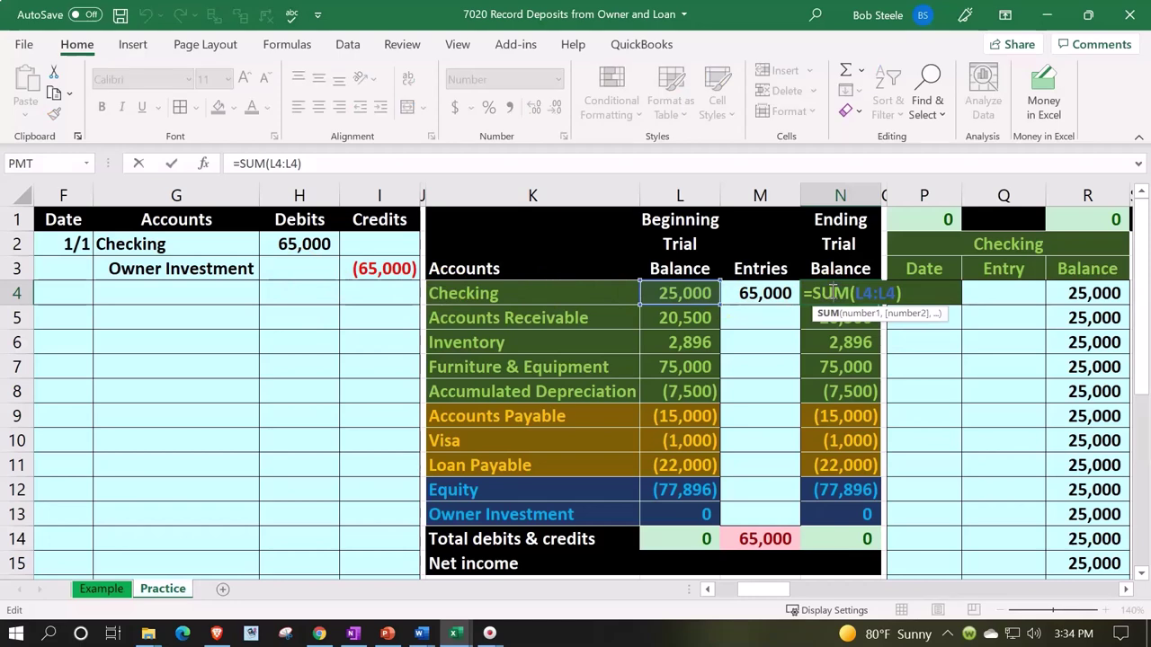
key("Return")
left_click_drag(831, 292, 850, 515)
key("Delete")
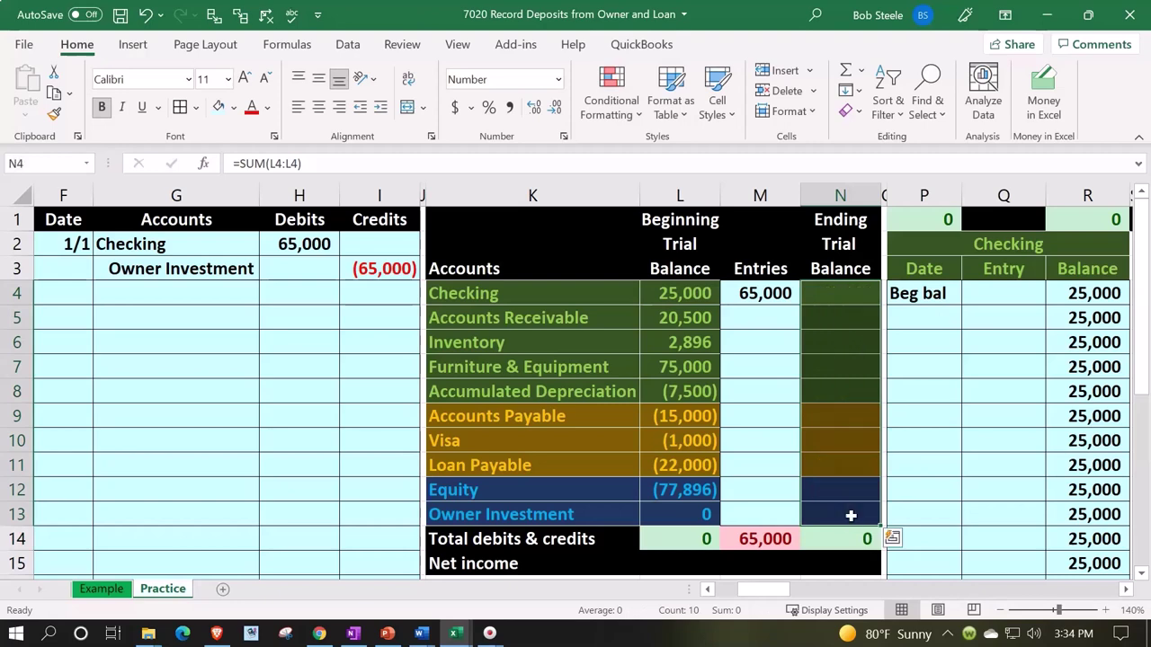
key("Down")
key("Up")
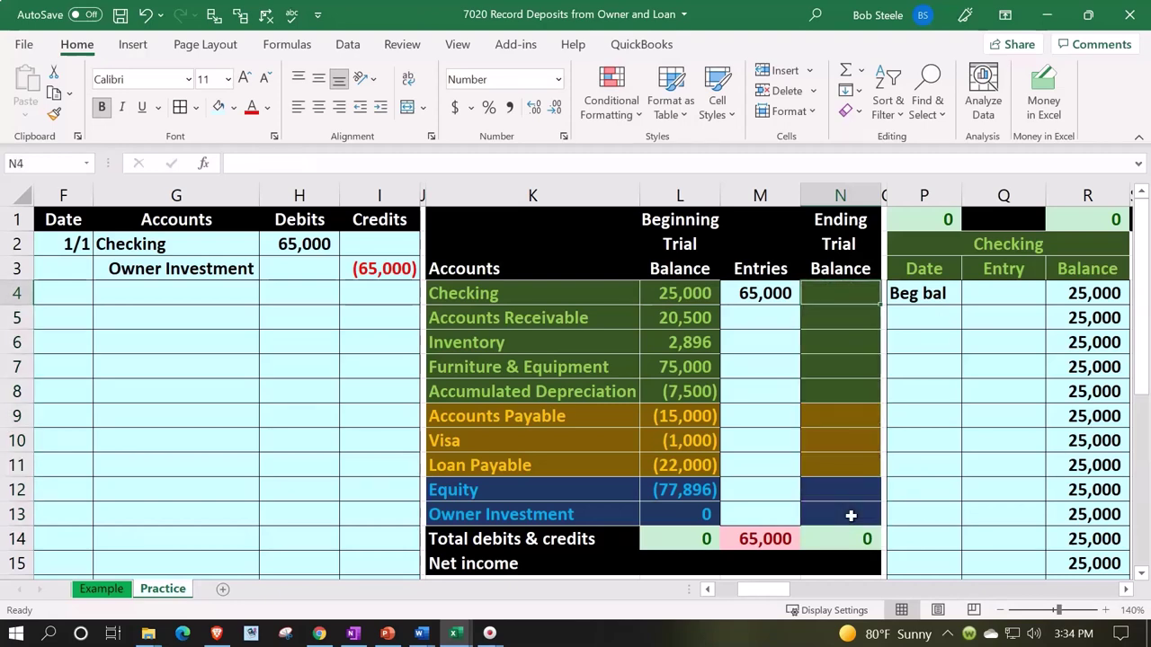
type("=s")
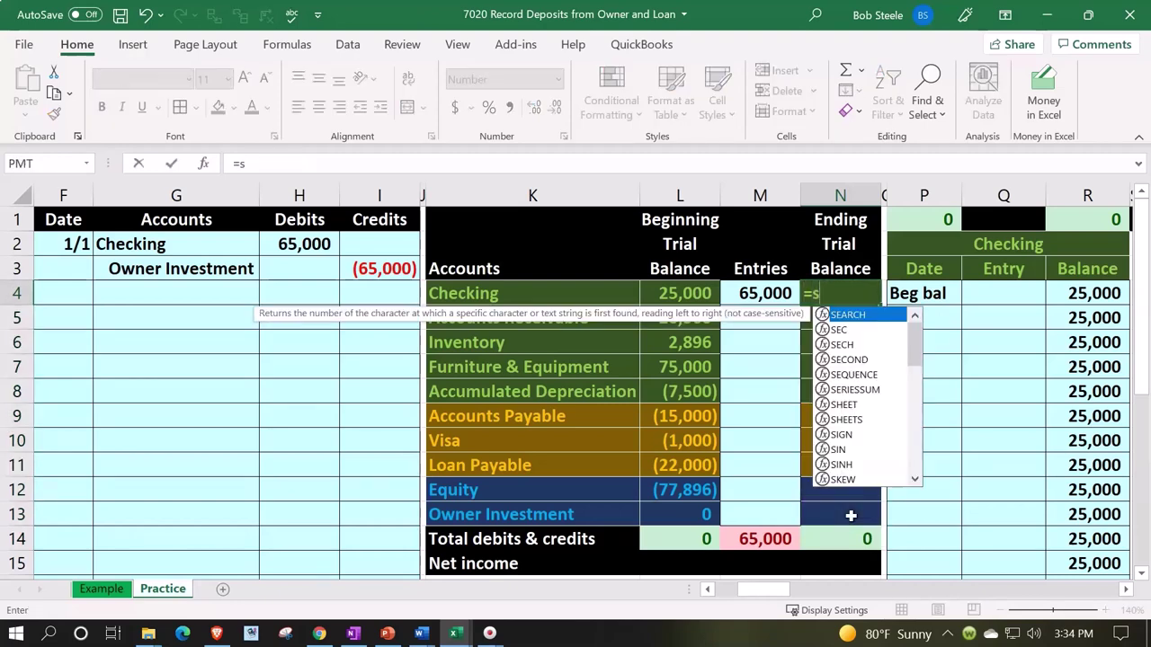
type("um(")
key("Left")
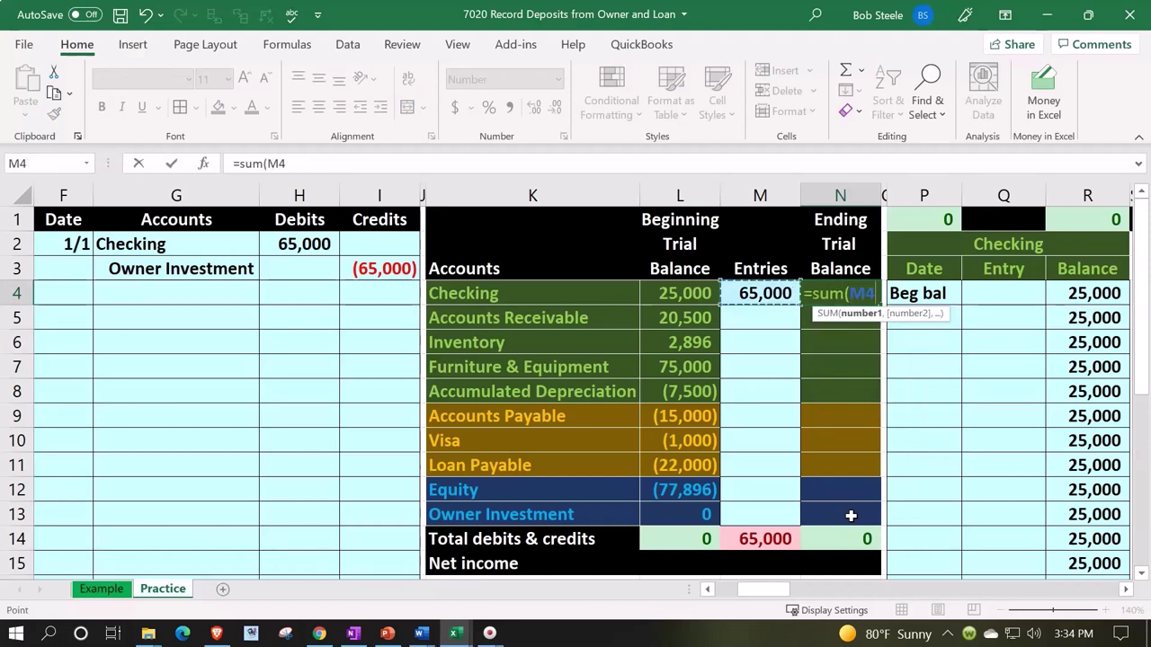
key("shift+Left")
key("Return")
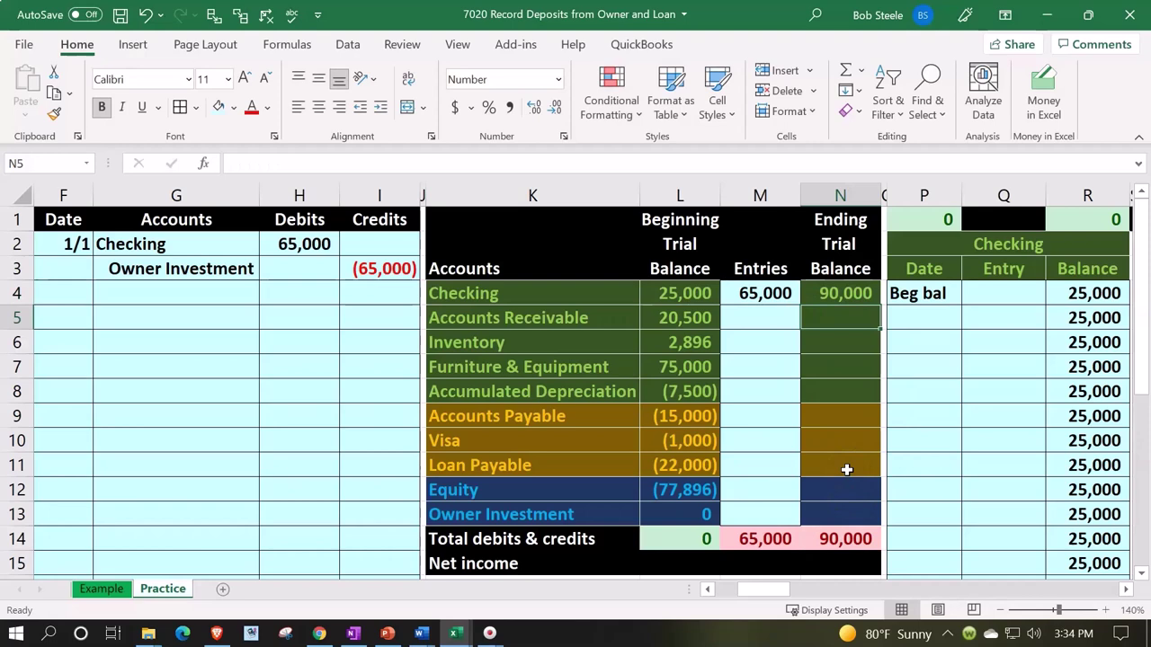
Copy N4's sum formula to N5:N13, pasting formulas only
left_click(861, 295)
key("ctrl+c")
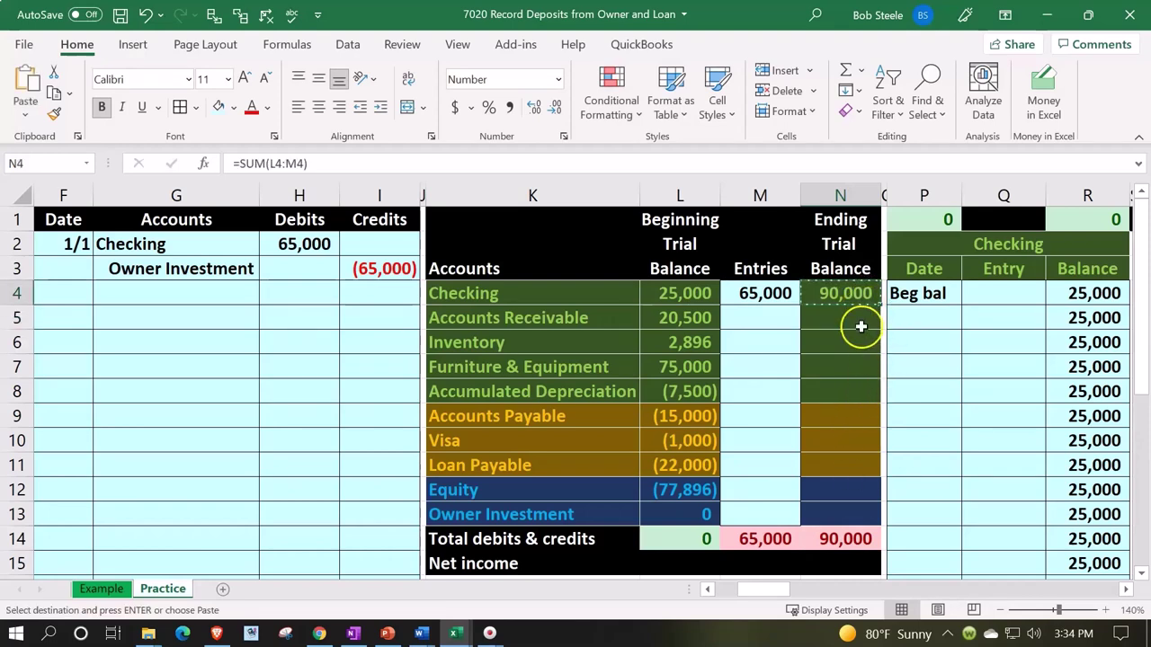
left_click_drag(855, 323, 859, 514)
right_click(858, 514)
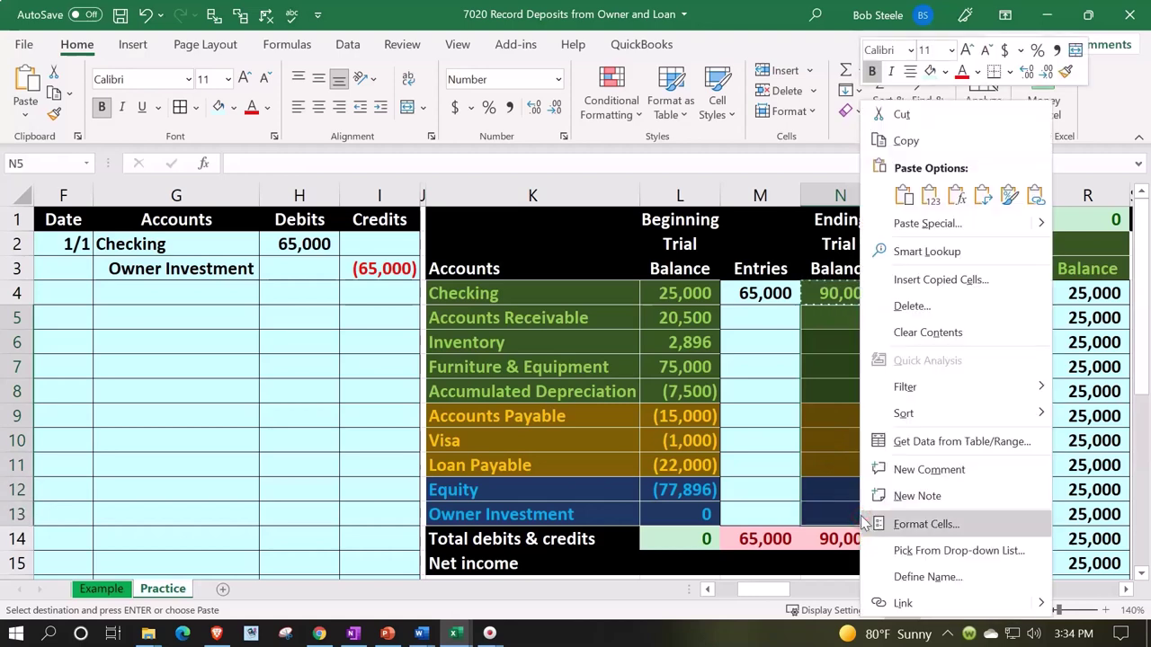
left_click(963, 200)
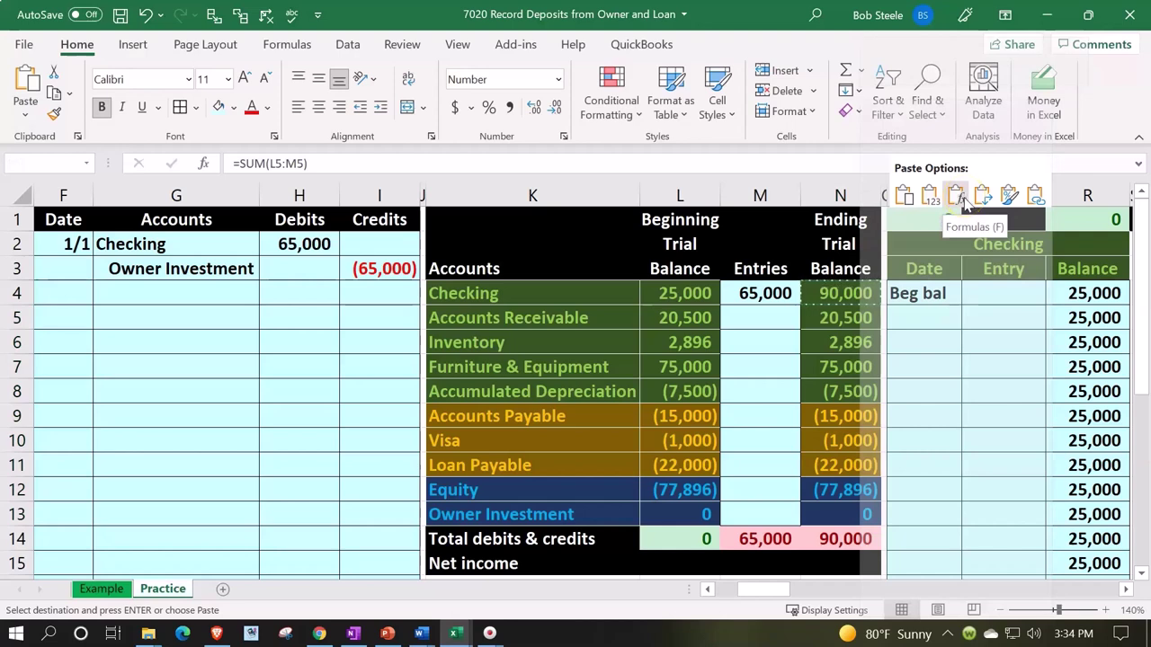
left_click(963, 199)
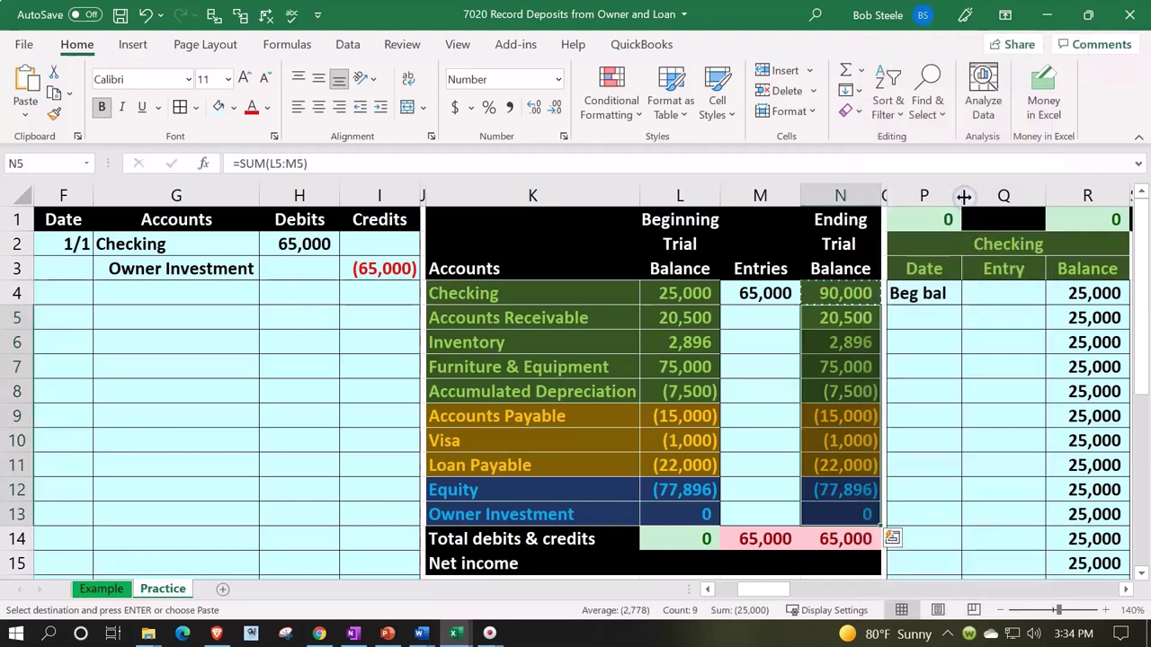
left_click(536, 331)
left_click_drag(238, 269, 347, 272)
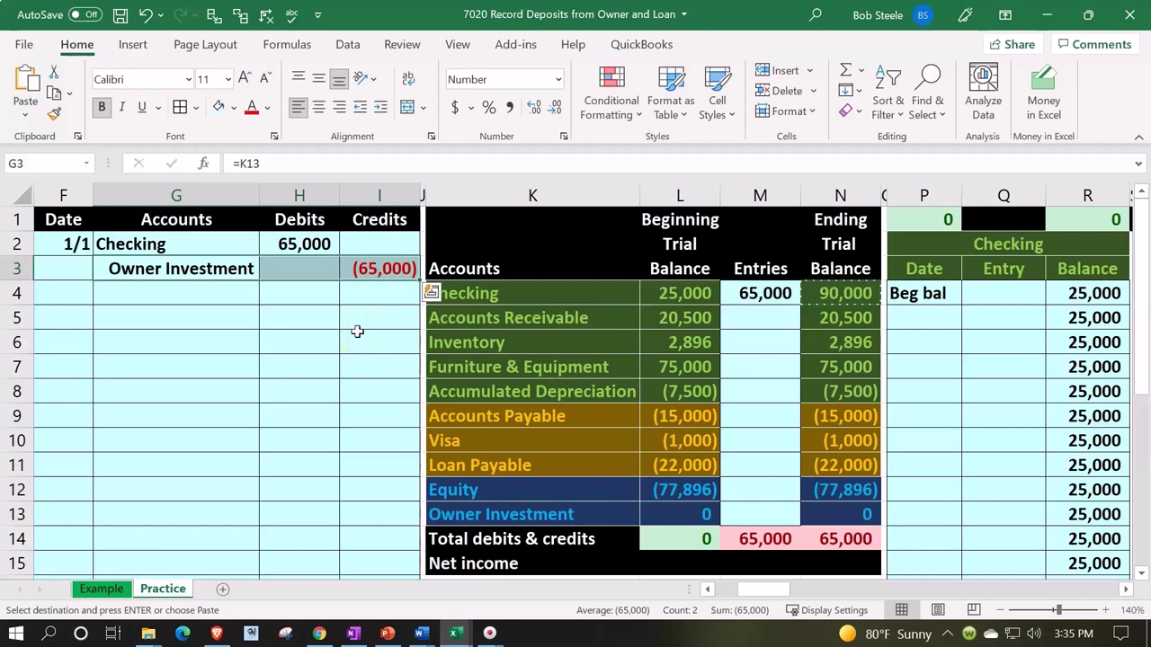
Link Owner Investment's Entries cell M13 to the (65,000) credit in I3
key("Down")
key("Down")
key("Down")
key("Down")
key("Down")
key("Down")
key("Down")
key("Down")
key("Down")
key("Down")
key("Right")
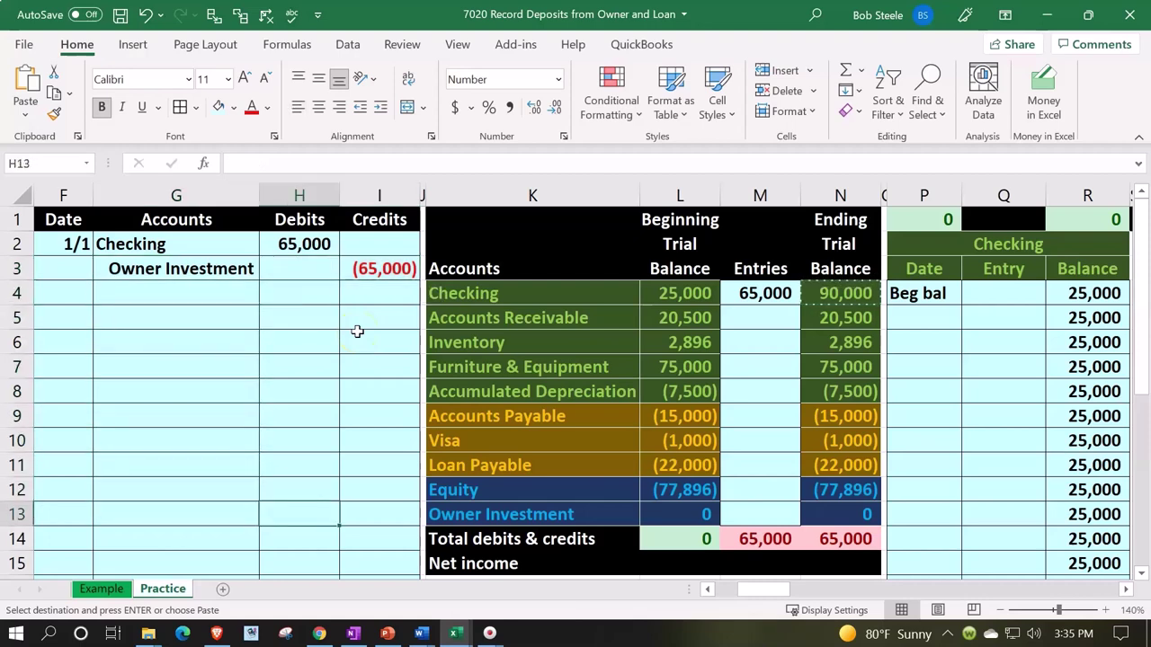
key("Right")
key("Right")
key("Right")
key("Right")
key("Right")
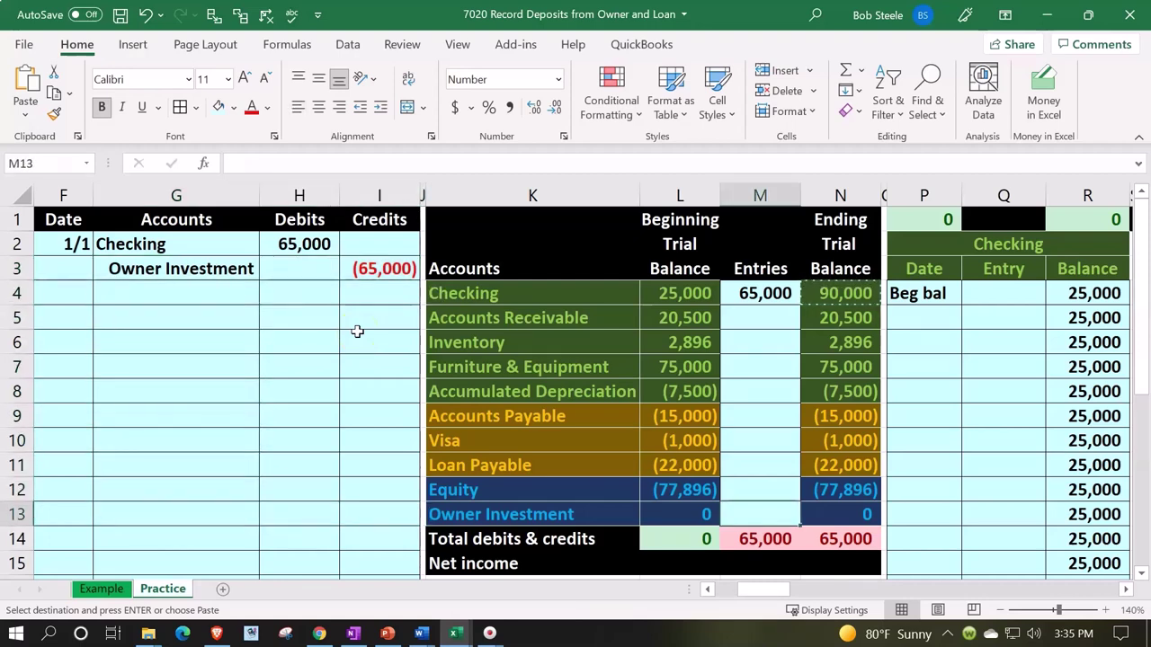
type("=")
key("Left")
key("Left")
key("Left")
key("Left")
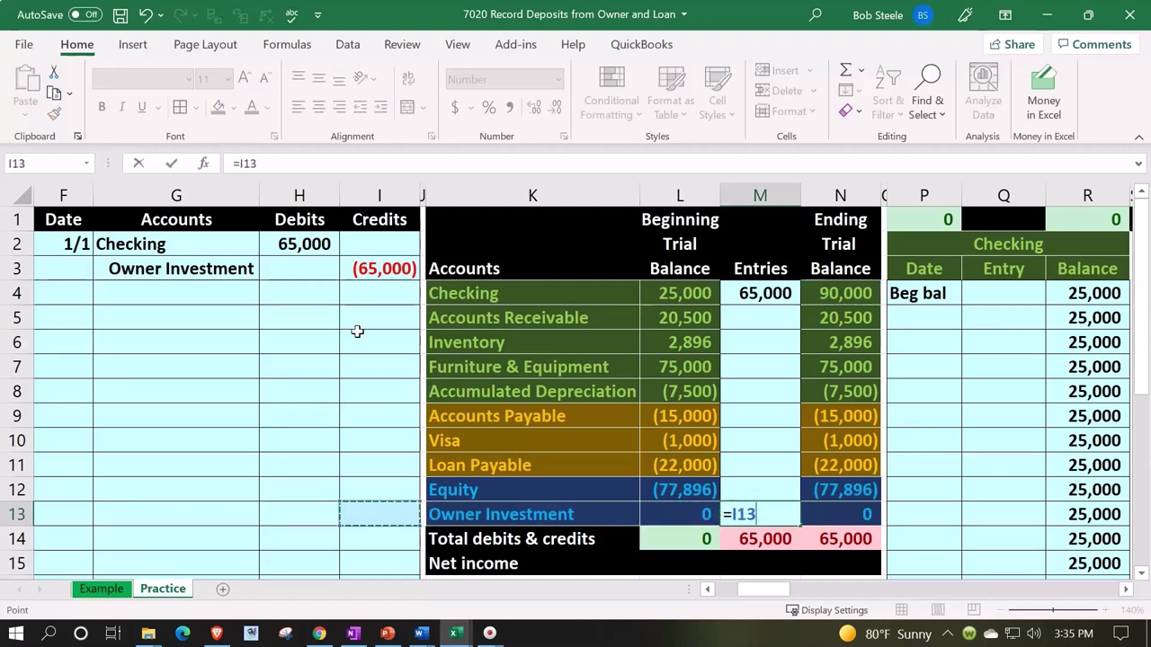
key("Up")
key("Up")
key("Up")
key("Up")
key("Up")
key("Up")
key("Up")
key("Up")
key("Up")
key("Up")
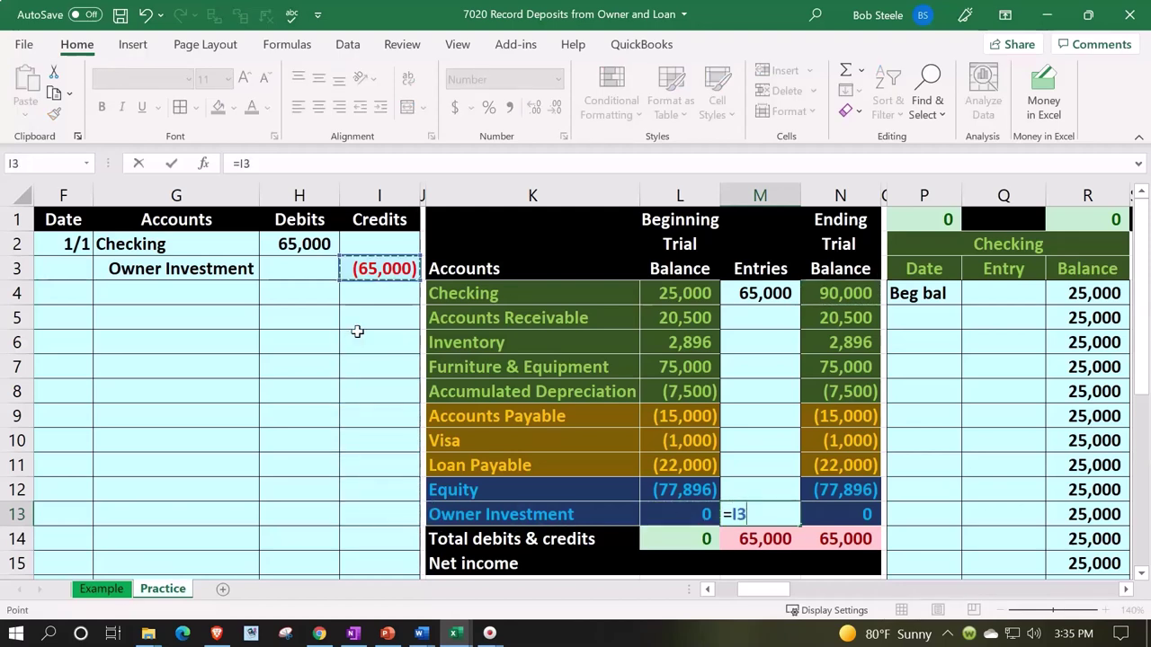
key("Return")
key("Up")
key("Left")
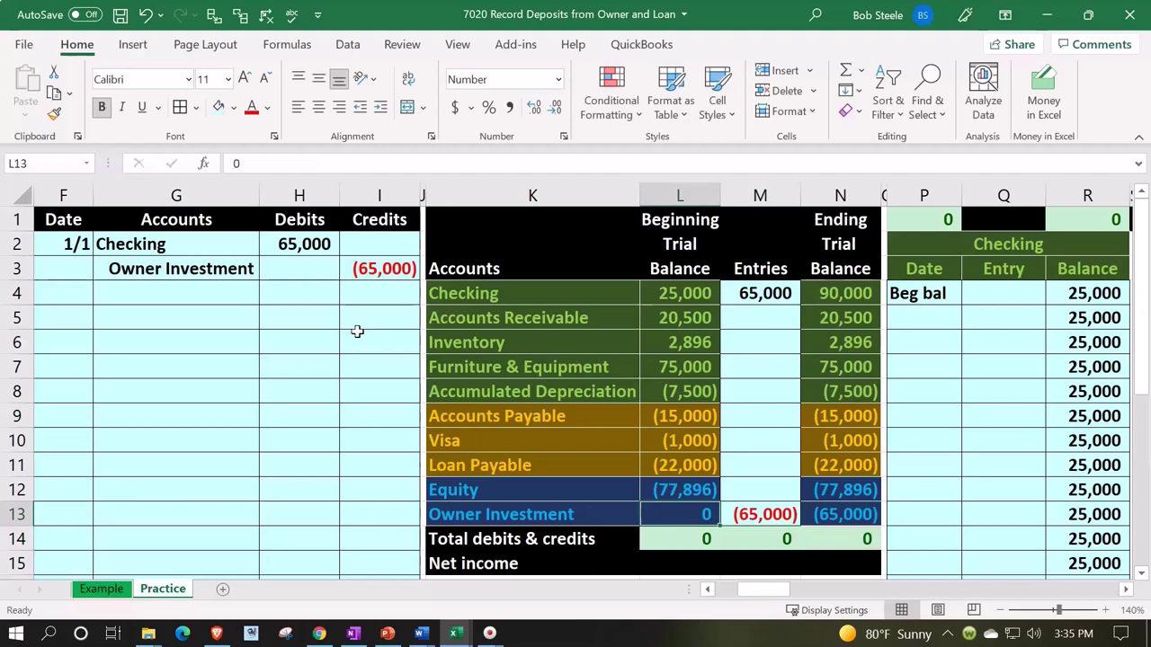
key("Right")
key("Right")
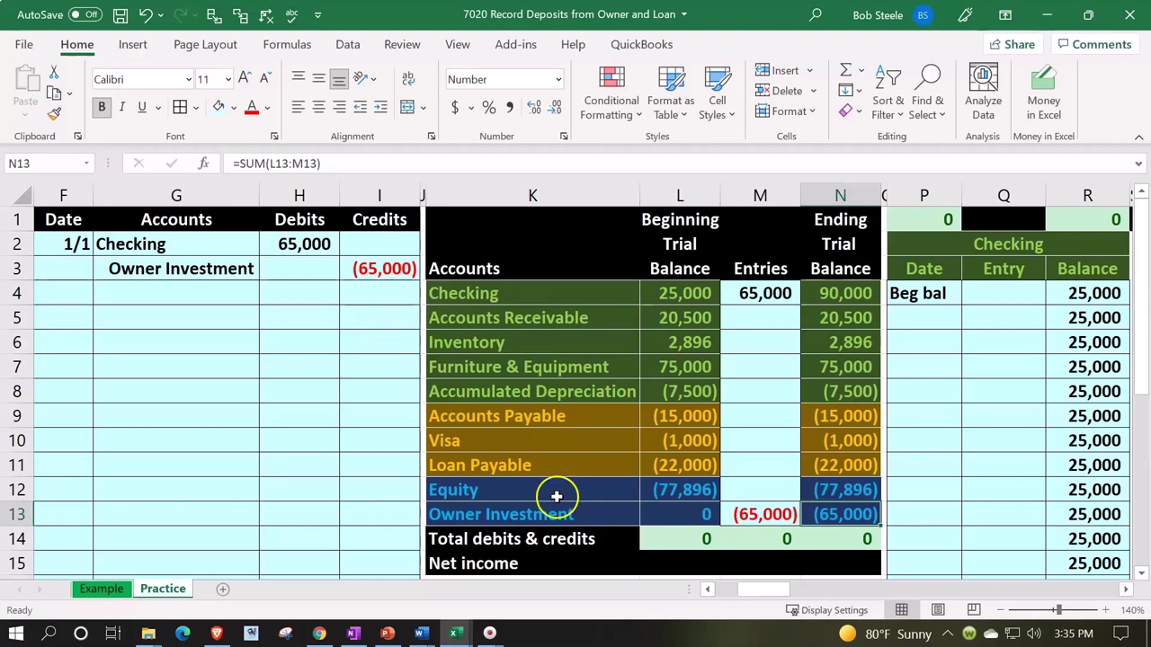
left_click_drag(559, 514, 810, 515)
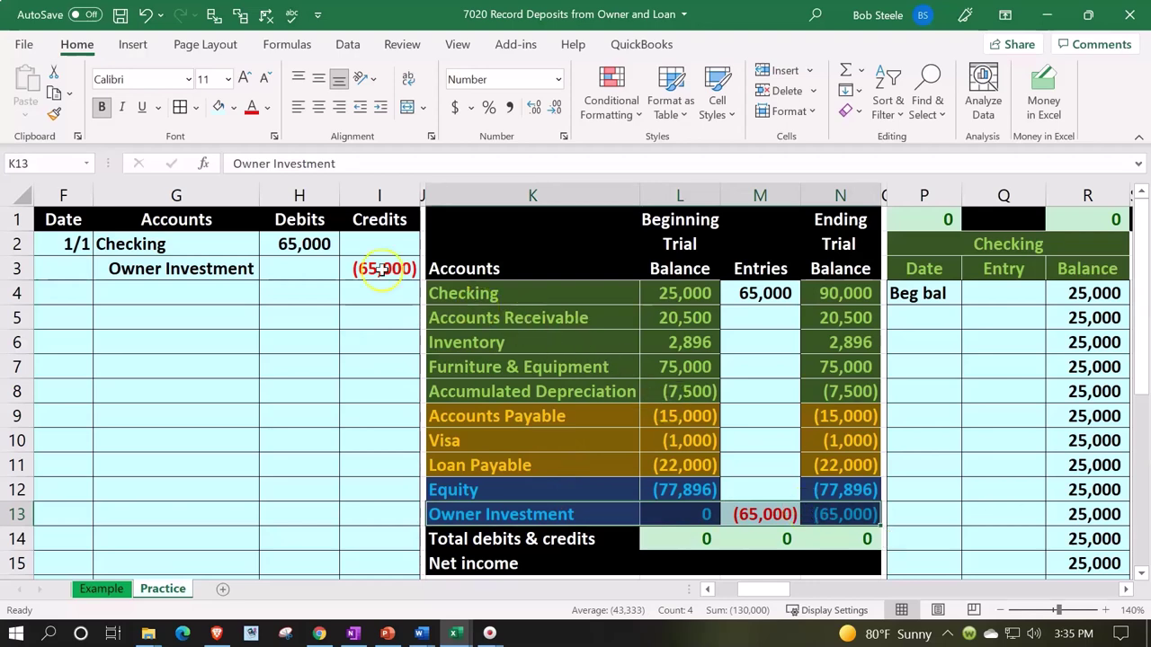
Enter date 1/1 in the Checking ledger's first row below the beginning balance
left_click(257, 245)
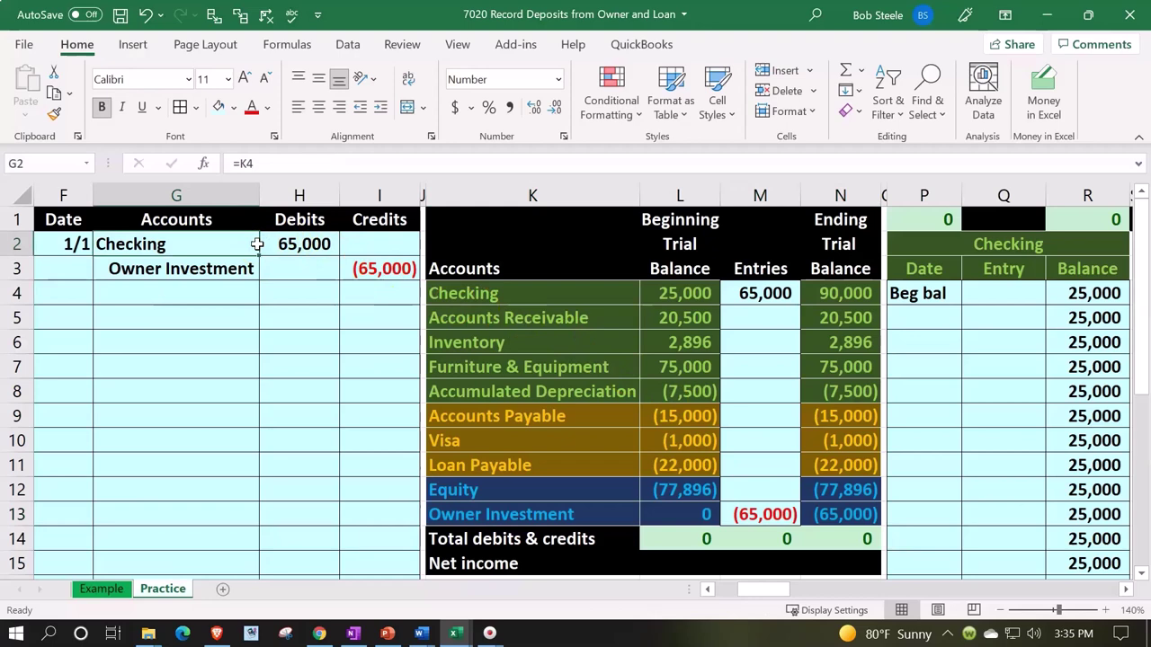
key("Right")
key("Right")
key("Right")
key("Right")
key("Right")
key("Right")
key("Right")
key("Right")
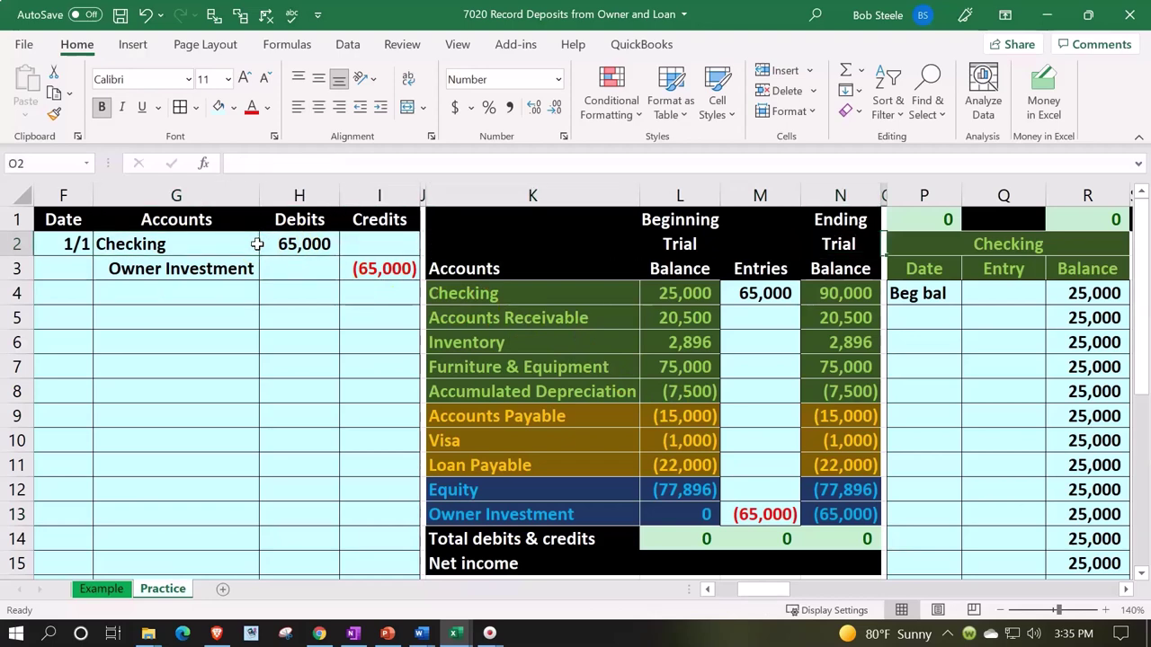
key("Down")
key("Down")
key("Down")
key("Right")
type("1/1")
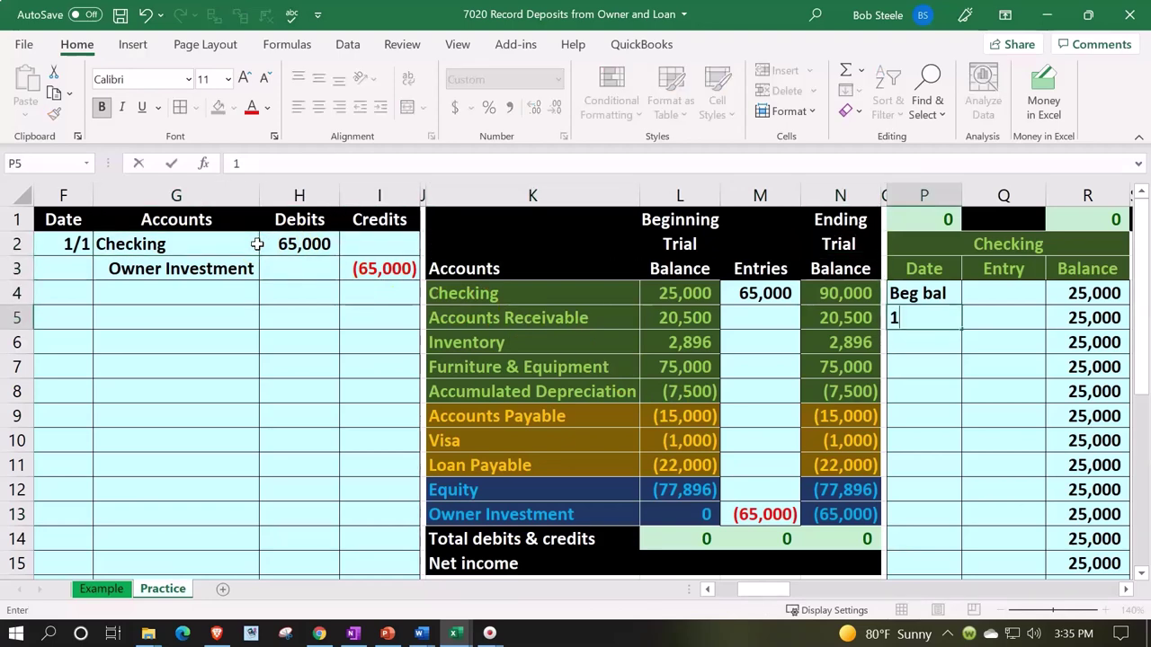